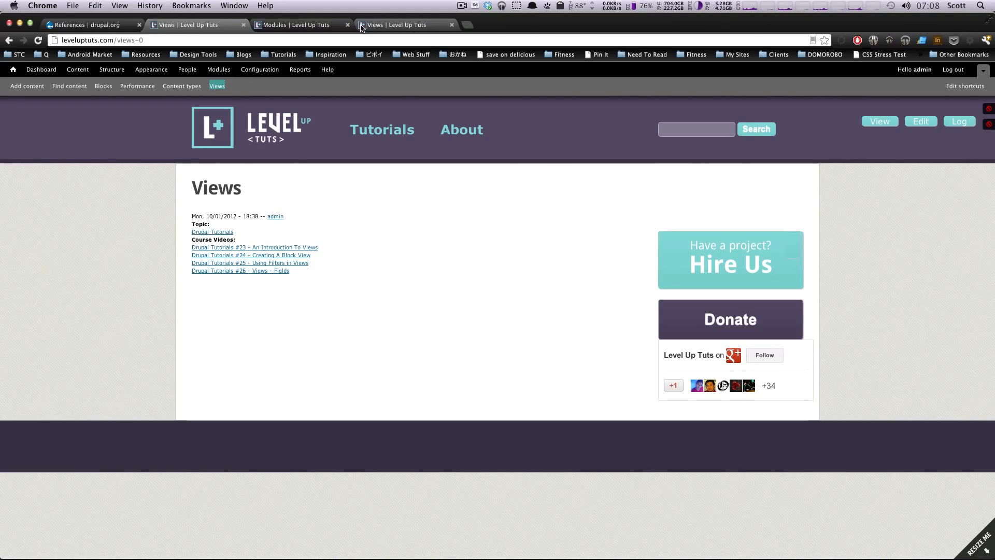
Start a new view from the Views administration page and name it Courses.
{"action": "left_click", "coordinate": [361, 27]}
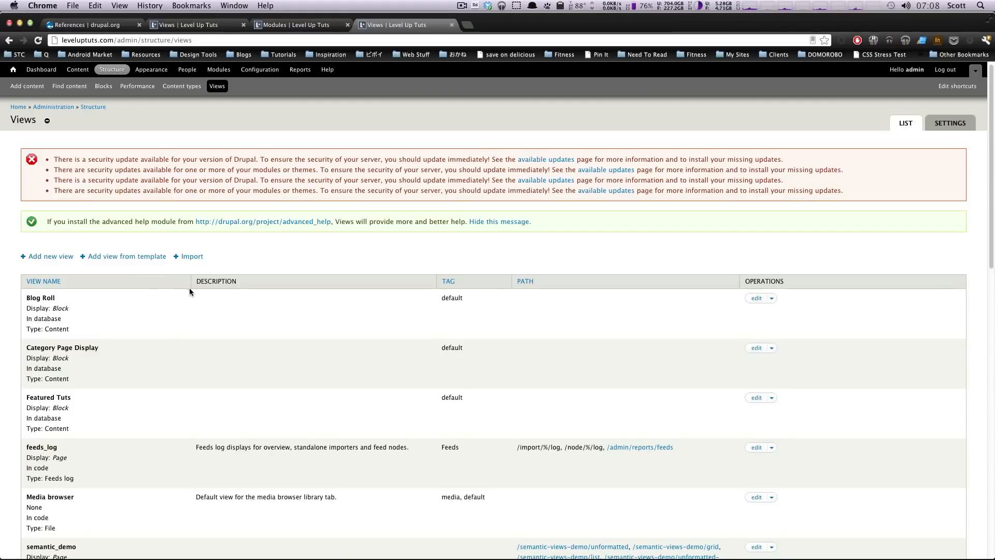
{"action": "left_click", "coordinate": [66, 258]}
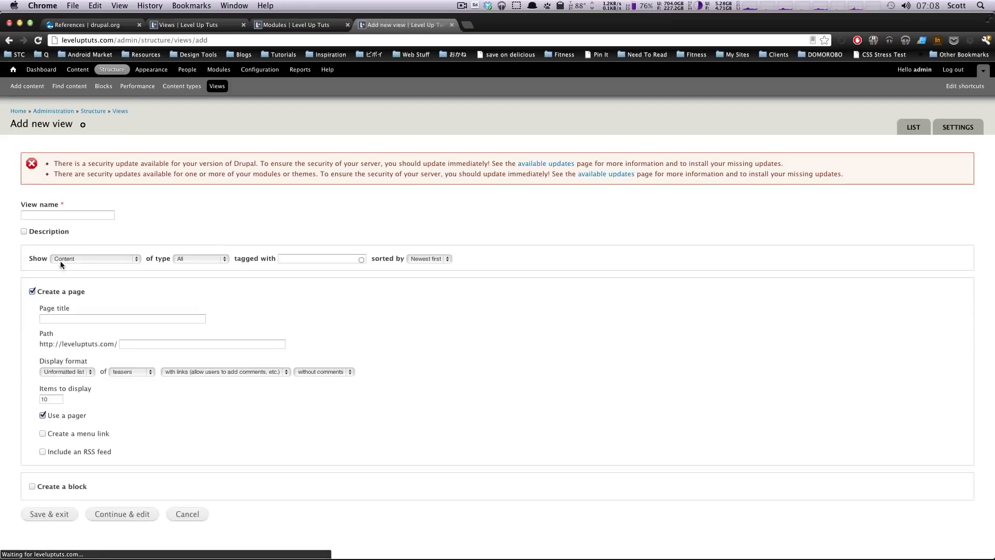
{"action": "left_click", "coordinate": [53, 214]}
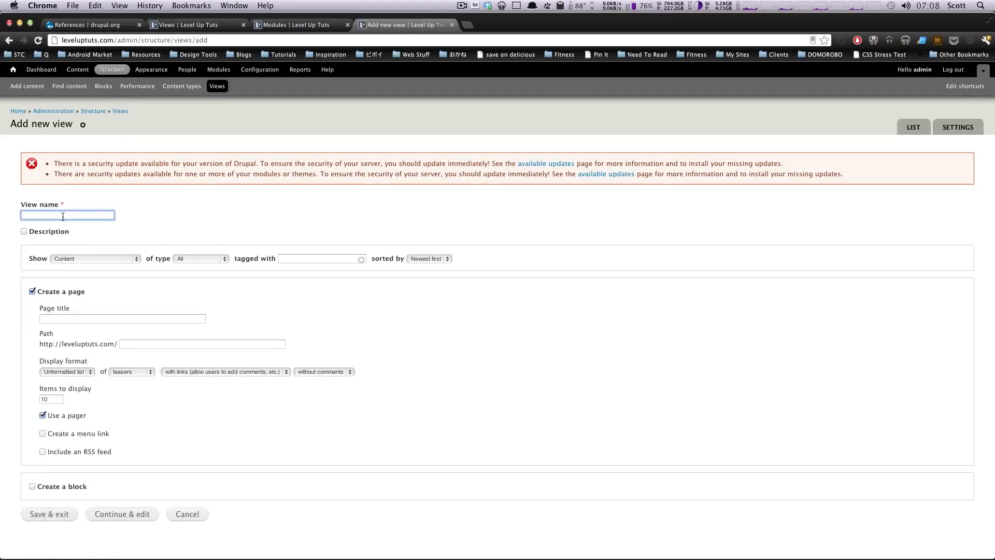
{"action": "type", "text": "Cour"}
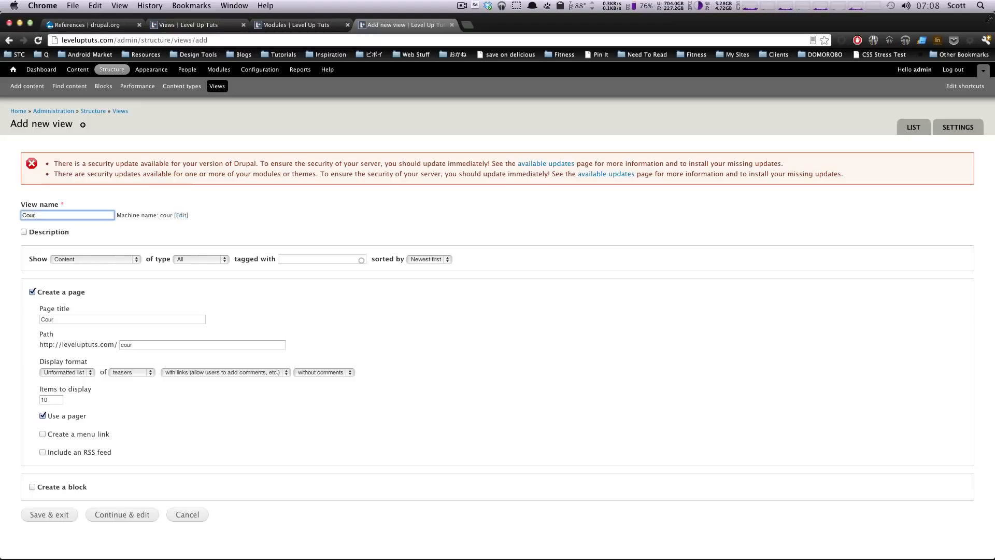
{"action": "type", "text": "ses"}
Have the view create a block instead of a page, keeping the block title Courses, and continue to its detailed editing.
{"action": "left_click", "coordinate": [32, 292]}
{"action": "left_click", "coordinate": [32, 291]}
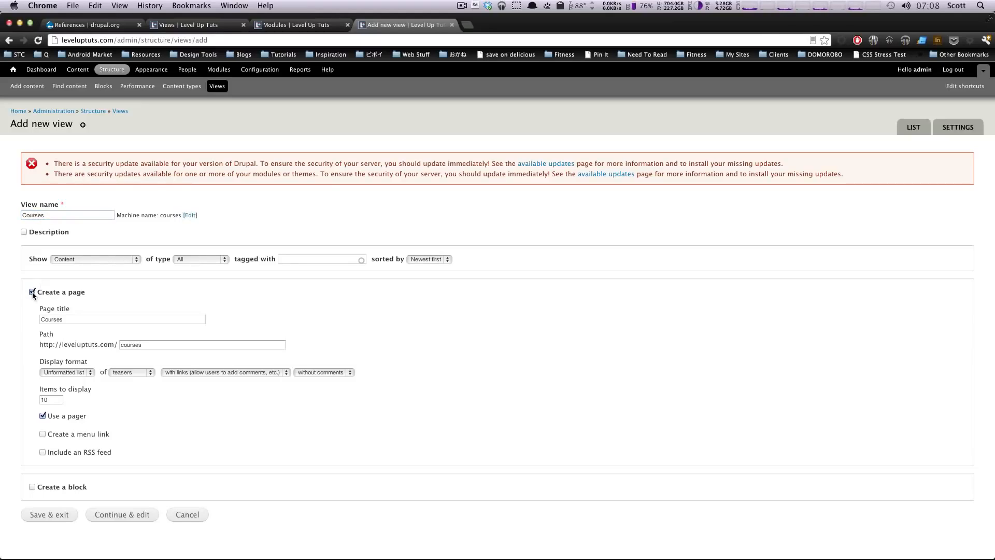
{"action": "left_click", "coordinate": [32, 326]}
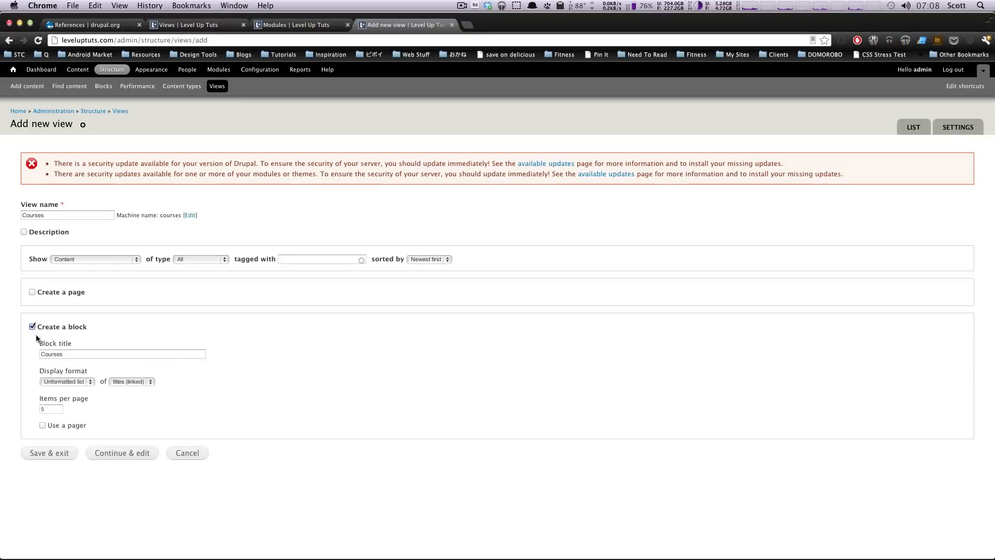
{"action": "left_click_drag", "start_coordinate": [73, 355], "coordinate": [5, 356]}
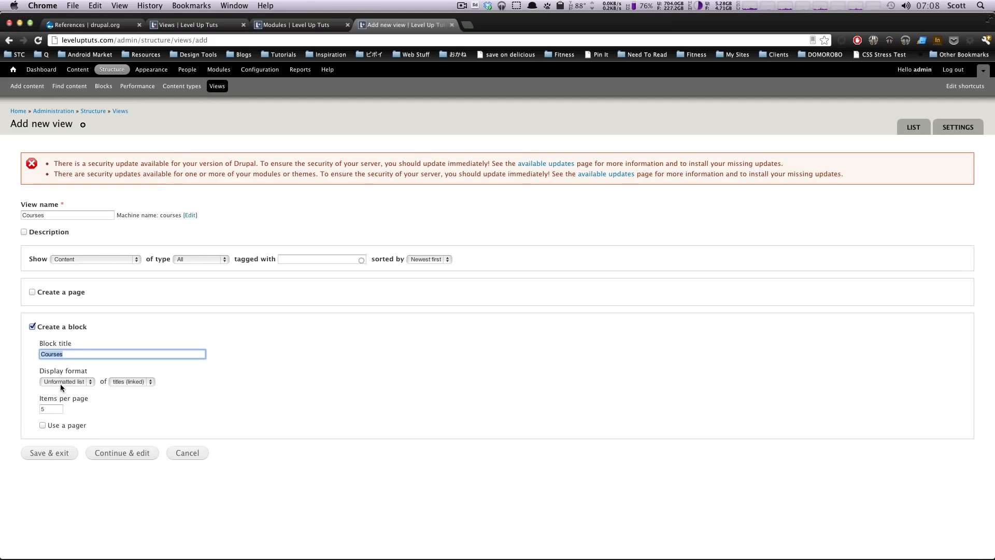
{"action": "left_click", "coordinate": [105, 452]}
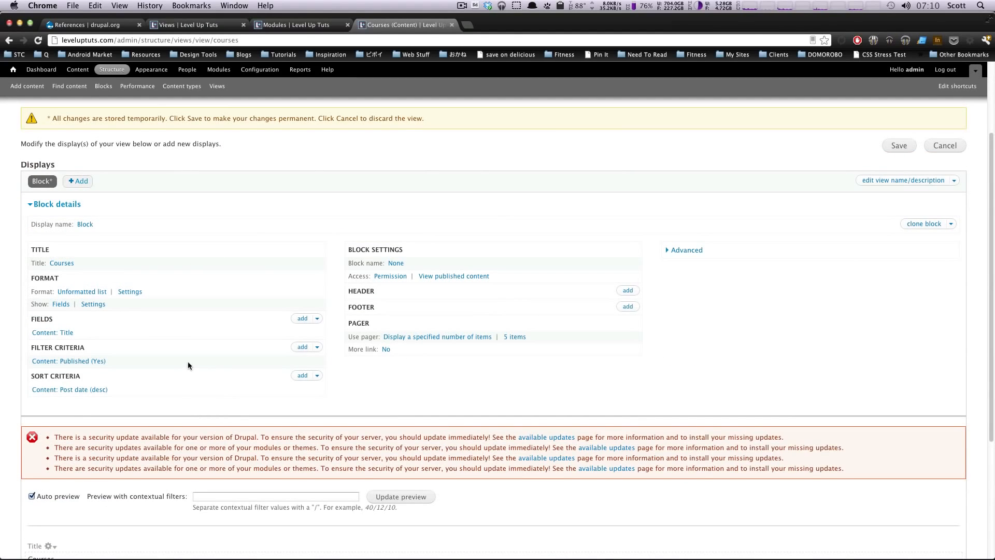
Add the Content: Poster Image field to the Courses block, keeping its default settings for all displays.
{"action": "scroll", "coordinate": [89, 338], "scroll_direction": "down", "scroll_amount": 3}
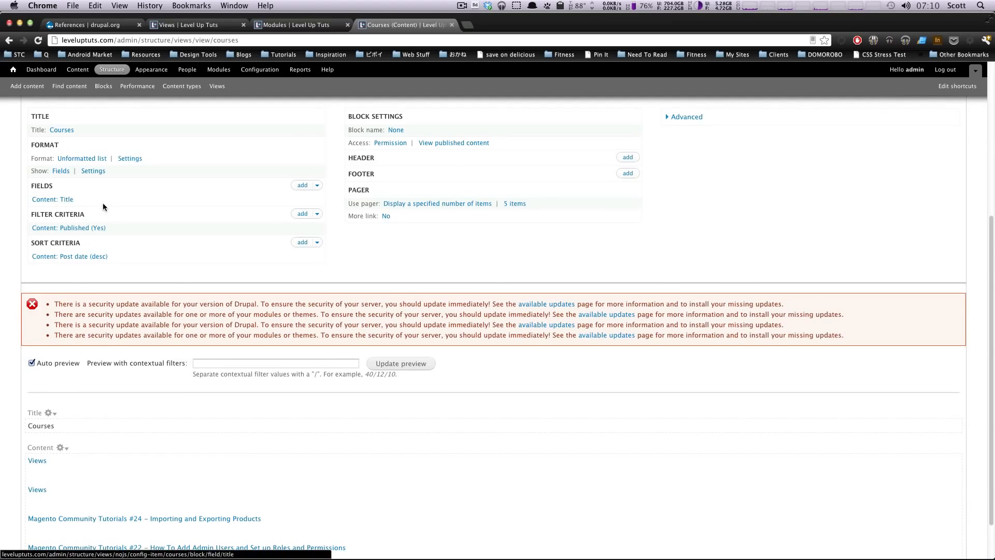
{"action": "scroll", "coordinate": [101, 208], "scroll_direction": "down", "scroll_amount": 2}
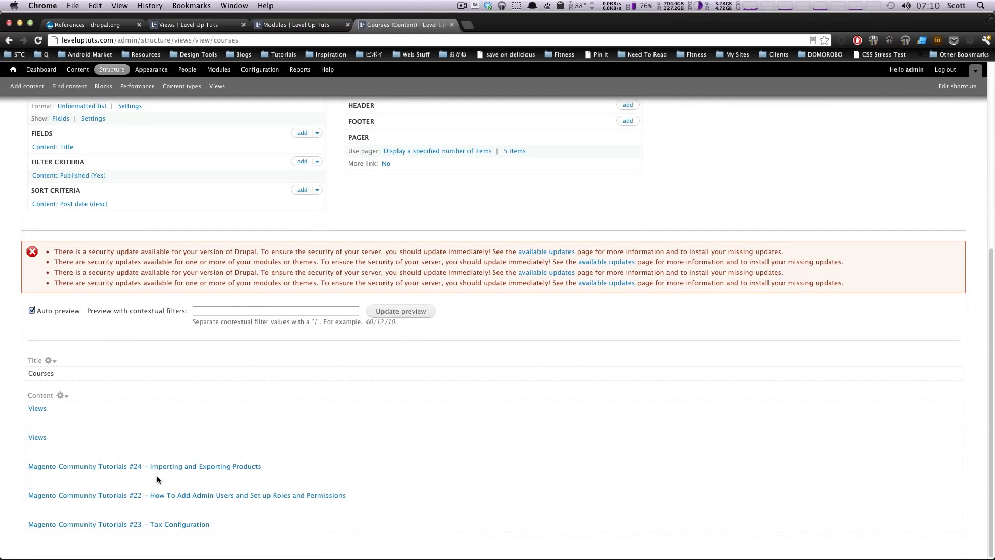
{"action": "scroll", "coordinate": [199, 248], "scroll_direction": "up", "scroll_amount": 1}
{"action": "left_click", "coordinate": [302, 149]}
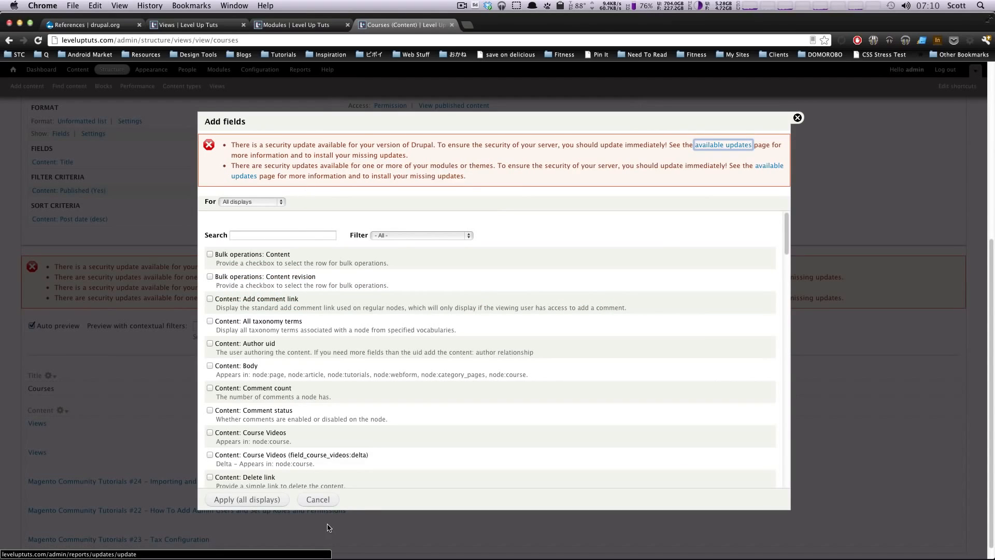
{"action": "type", "text": "Pos"}
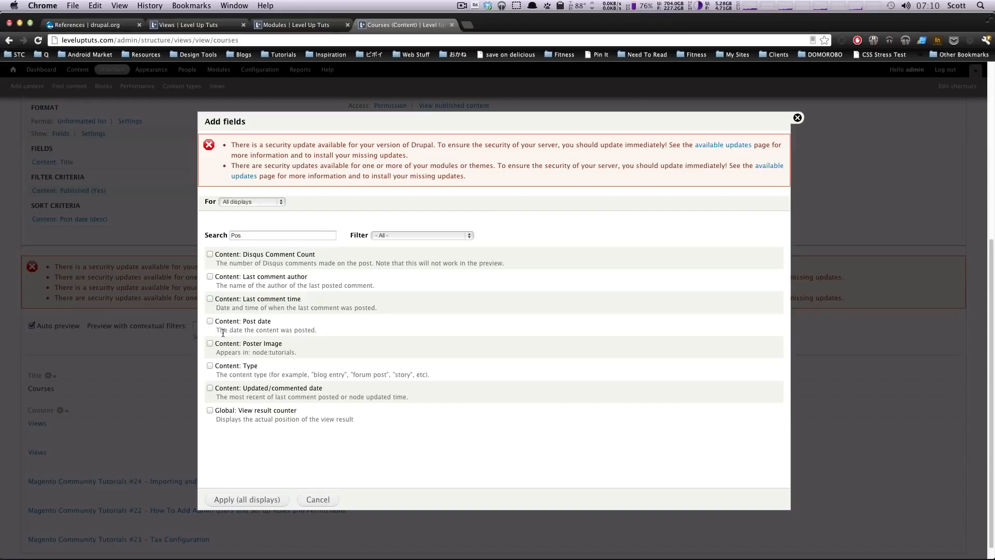
{"action": "left_click", "coordinate": [210, 343]}
{"action": "left_click", "coordinate": [243, 503]}
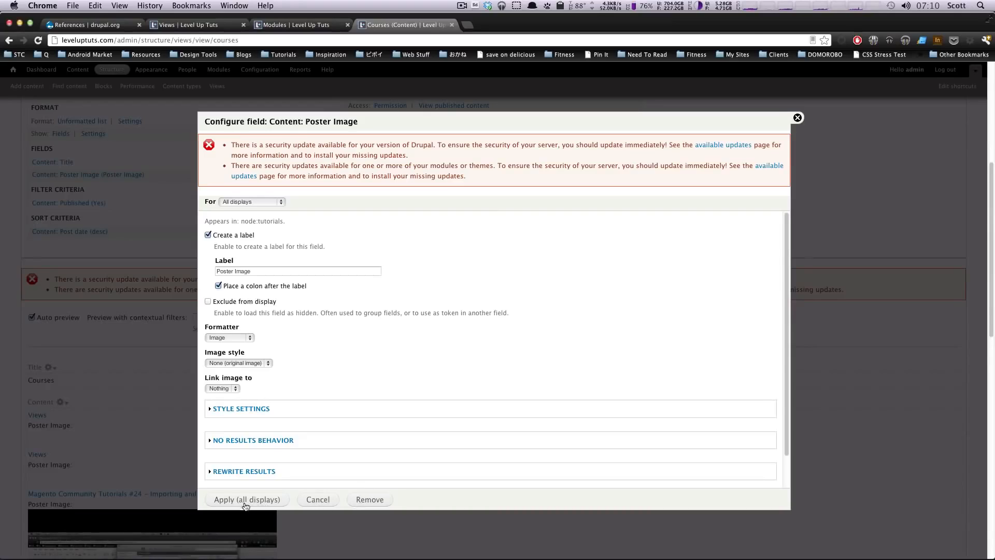
{"action": "left_click", "coordinate": [236, 501]}
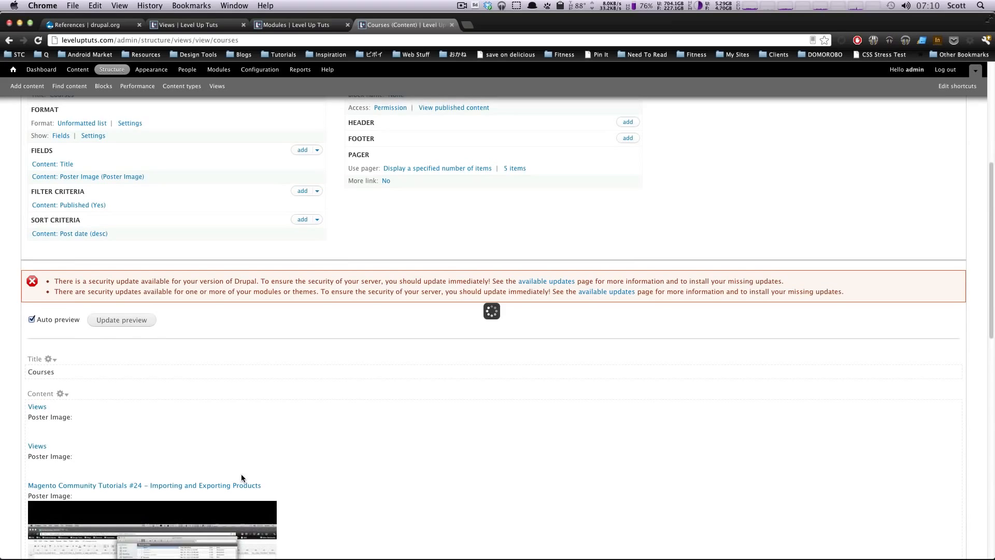
Add the Content: Course Videos (field_course_videos) relationship to the view from the advanced settings.
{"action": "scroll", "coordinate": [331, 451], "scroll_direction": "down", "scroll_amount": 12}
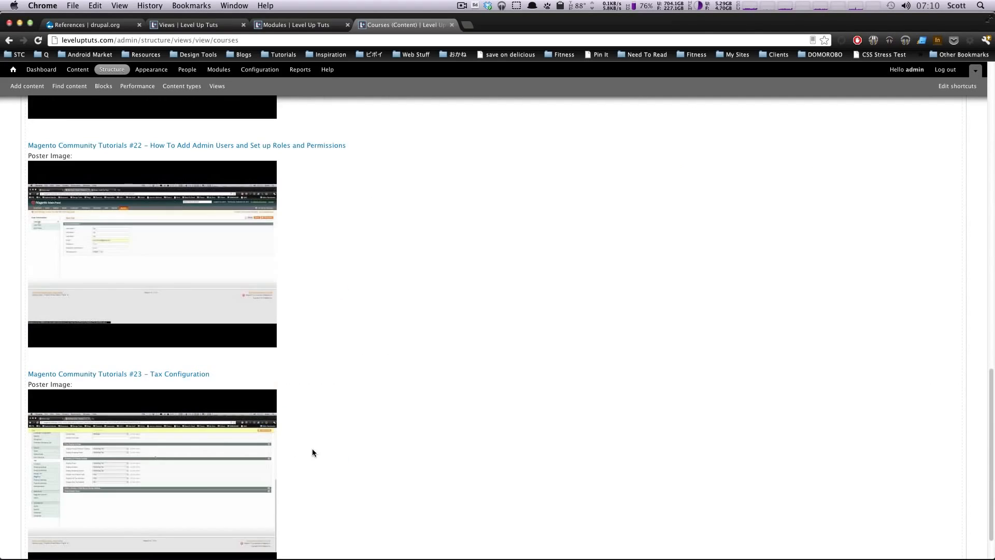
{"action": "scroll", "coordinate": [203, 435], "scroll_direction": "up", "scroll_amount": 12}
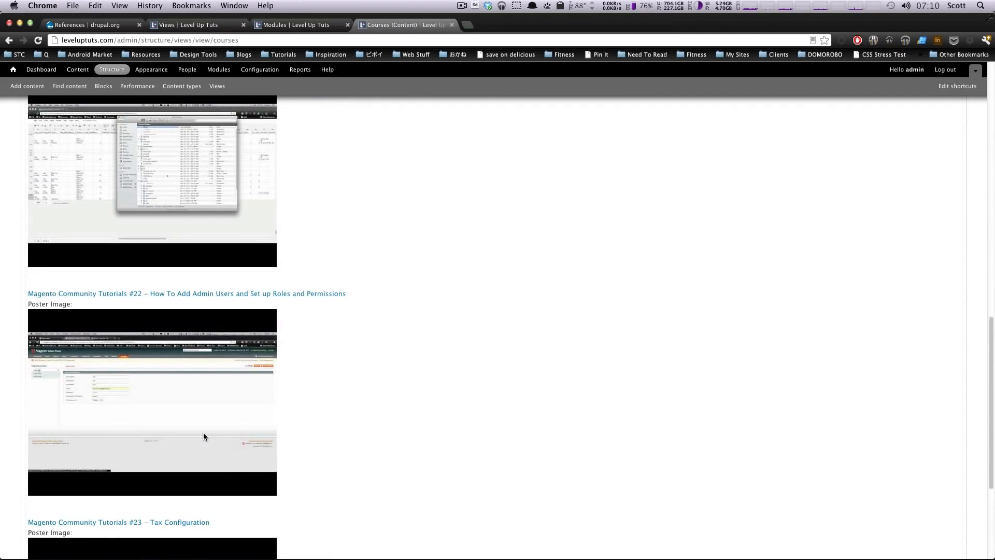
{"action": "scroll", "coordinate": [201, 438], "scroll_direction": "up", "scroll_amount": 7}
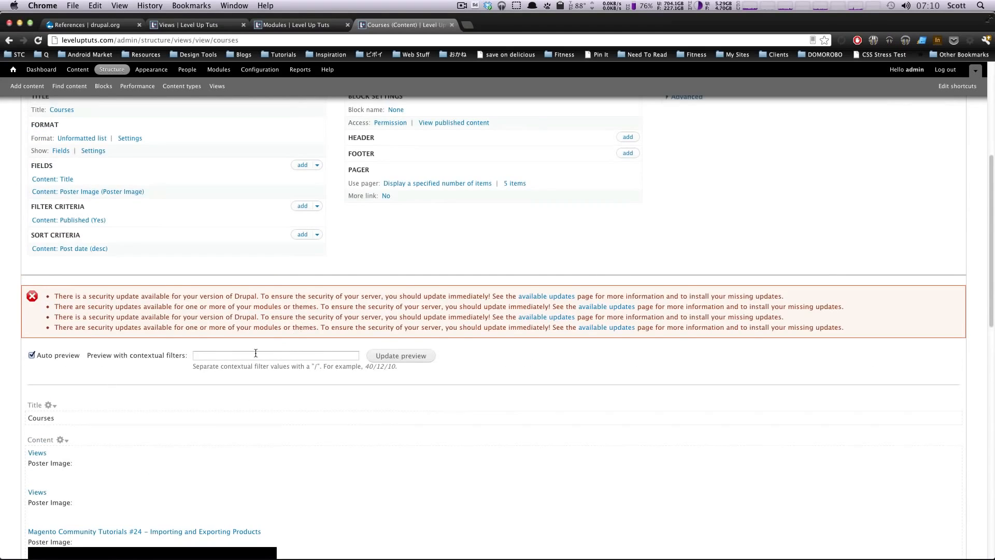
{"action": "left_click", "coordinate": [682, 293]}
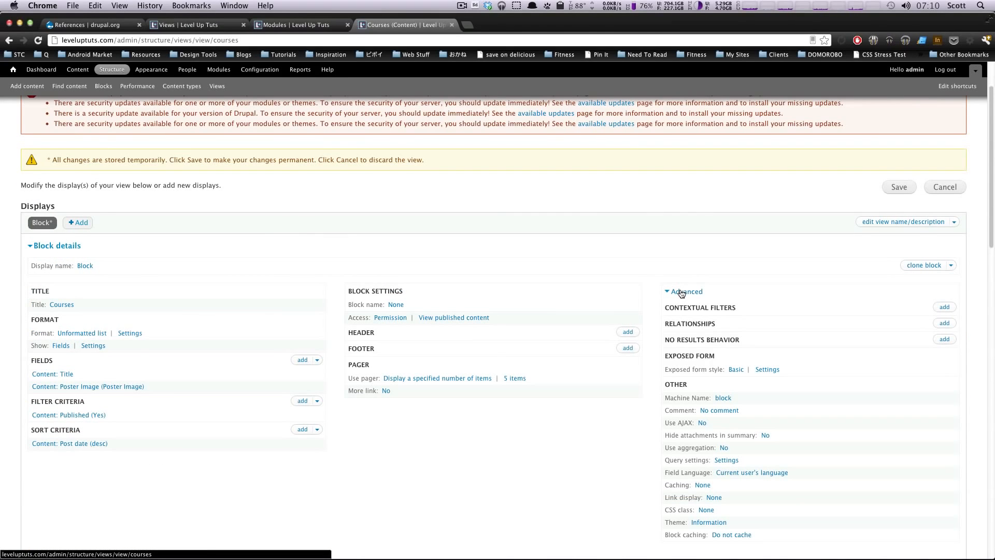
{"action": "left_click", "coordinate": [943, 324]}
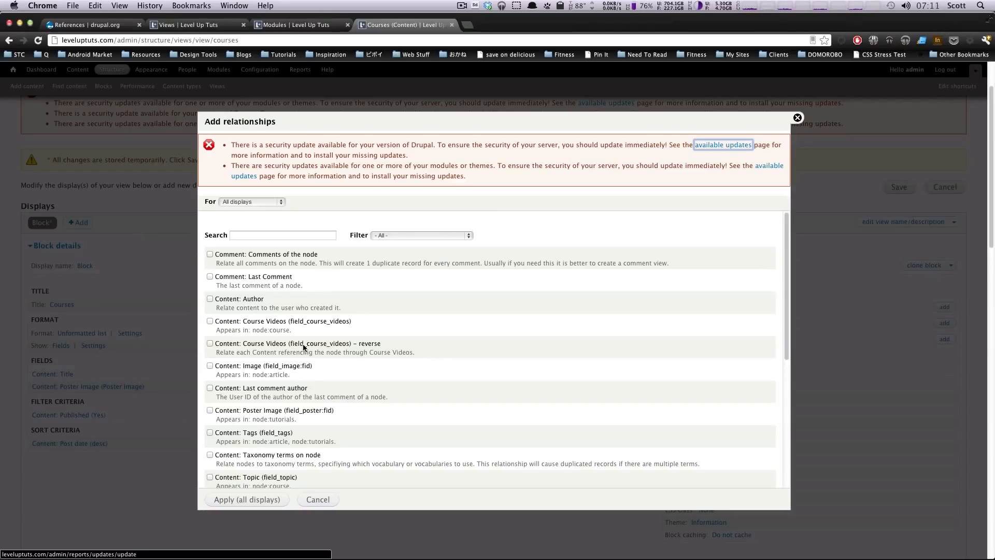
{"action": "left_click", "coordinate": [210, 321]}
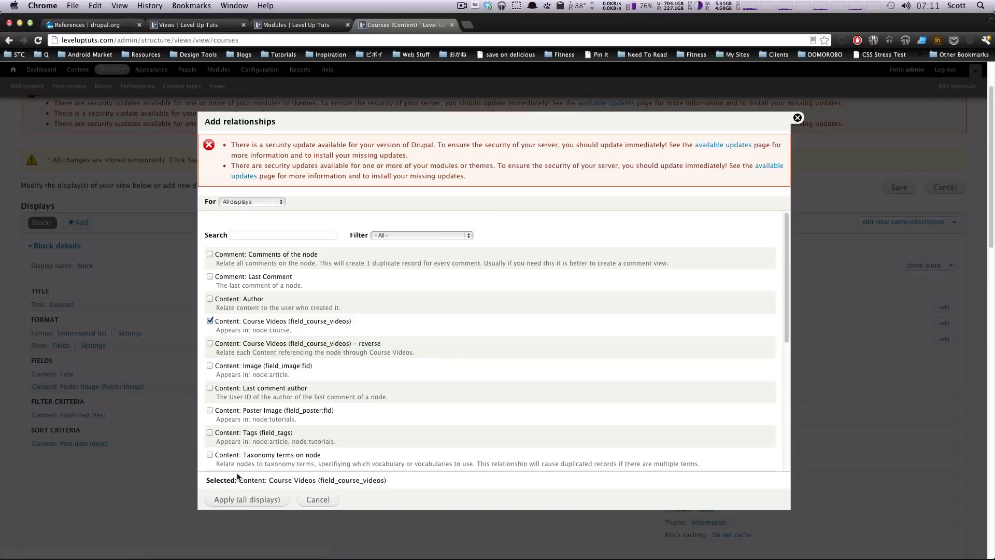
{"action": "left_click", "coordinate": [241, 501]}
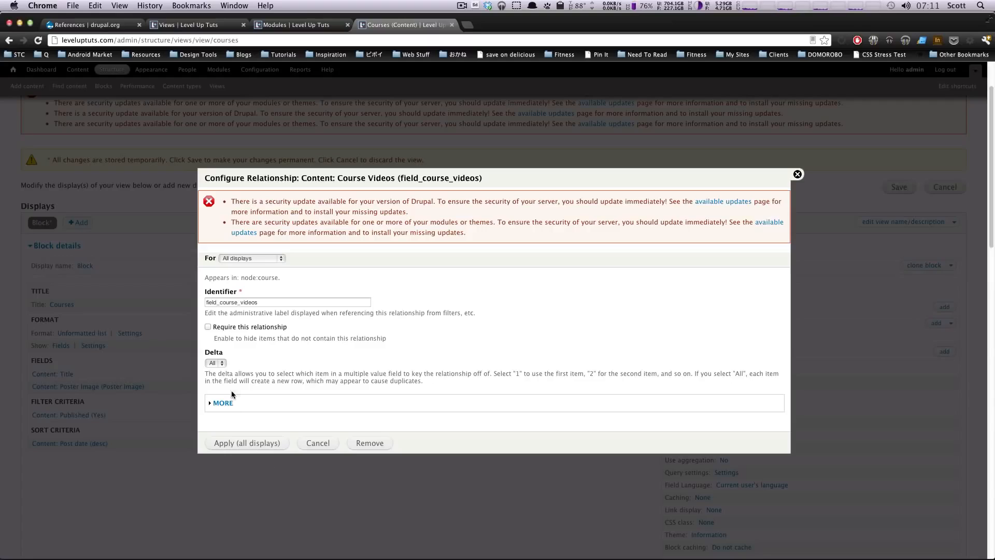
Make the Course Videos relationship required, keep Delta at All, and apply its settings.
{"action": "left_click_drag", "start_coordinate": [256, 373], "coordinate": [461, 384]}
{"action": "left_click", "coordinate": [461, 384]}
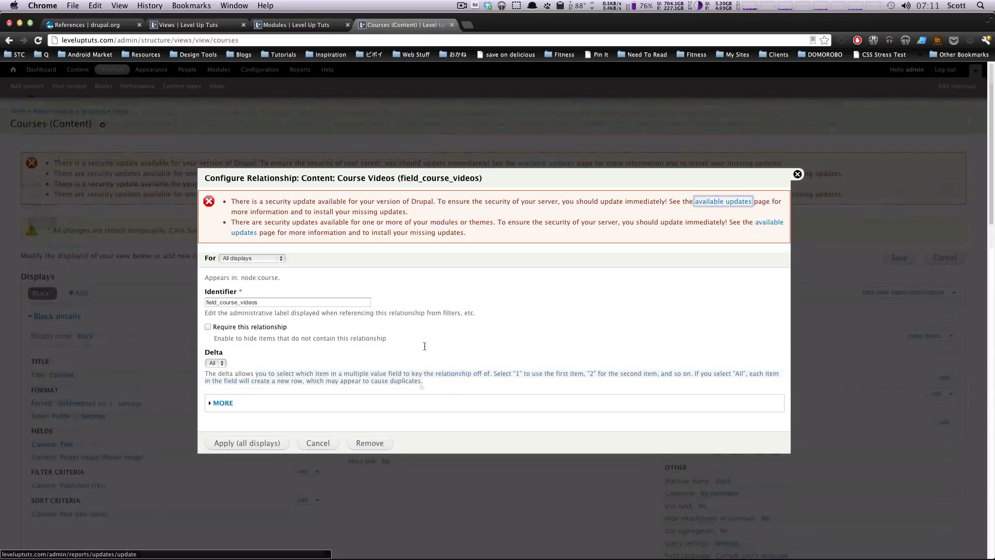
{"action": "left_click", "coordinate": [207, 327]}
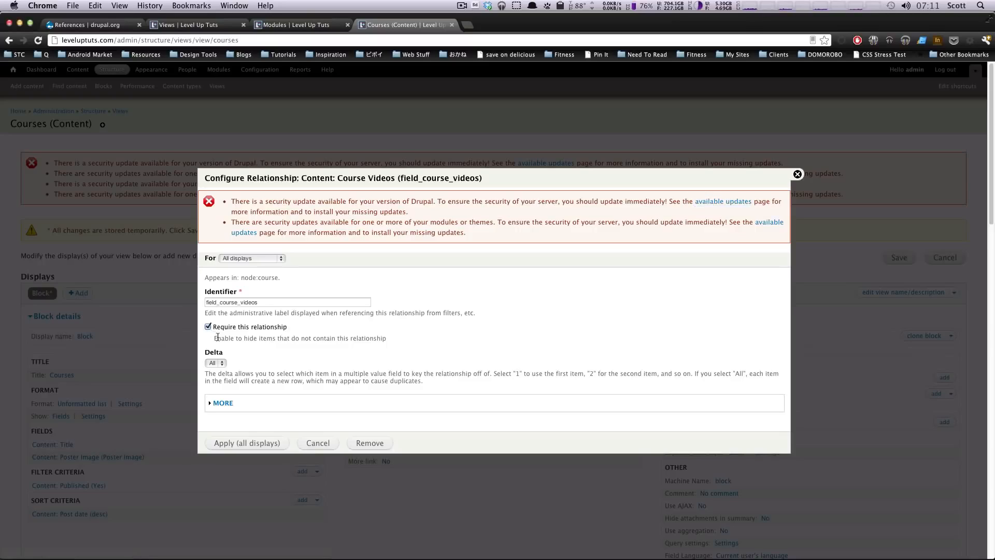
{"action": "left_click_drag", "start_coordinate": [217, 337], "coordinate": [374, 336]}
{"action": "left_click", "coordinate": [370, 341]}
{"action": "left_click", "coordinate": [234, 443]}
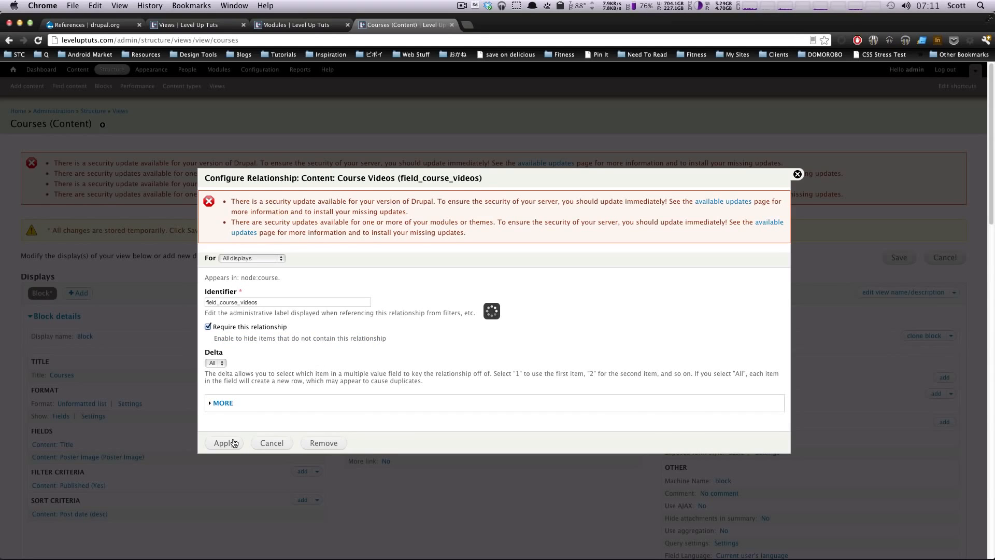
Check the block preview, and set the Content: Title field's relationship to field_course_videos.
{"action": "scroll", "coordinate": [229, 402], "scroll_direction": "down", "scroll_amount": 7}
{"action": "scroll", "coordinate": [228, 405], "scroll_direction": "down", "scroll_amount": 2}
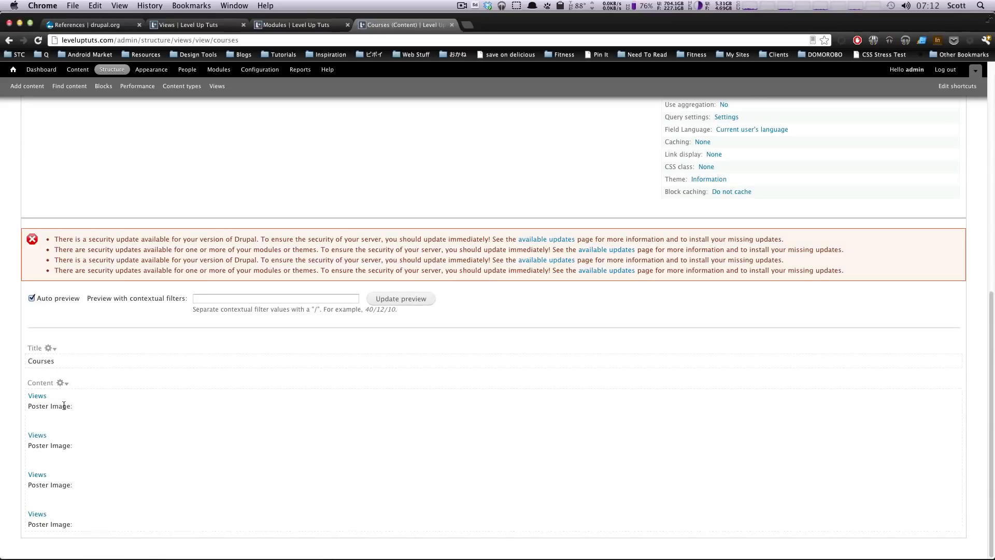
{"action": "left_click_drag", "start_coordinate": [62, 406], "coordinate": [36, 405]}
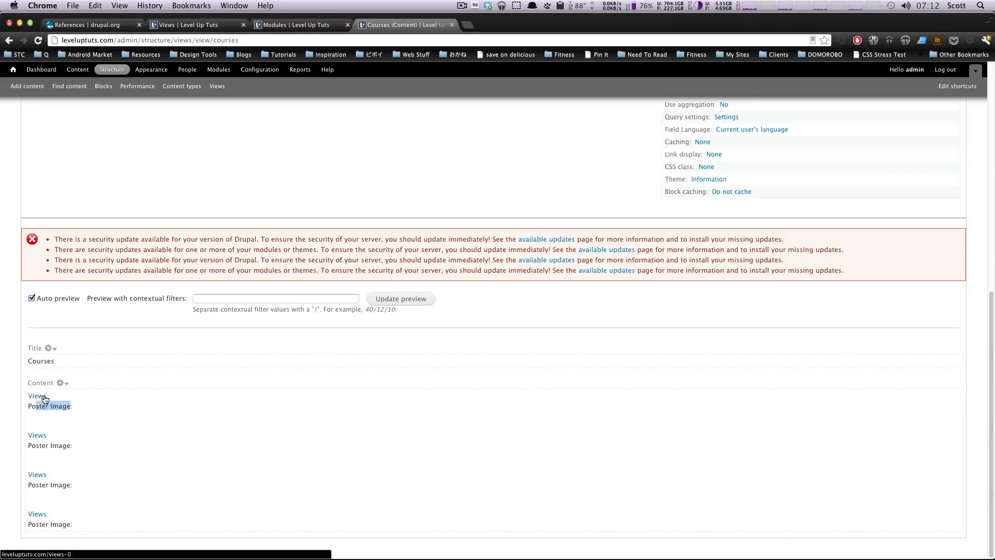
{"action": "triple_click", "coordinate": [55, 406]}
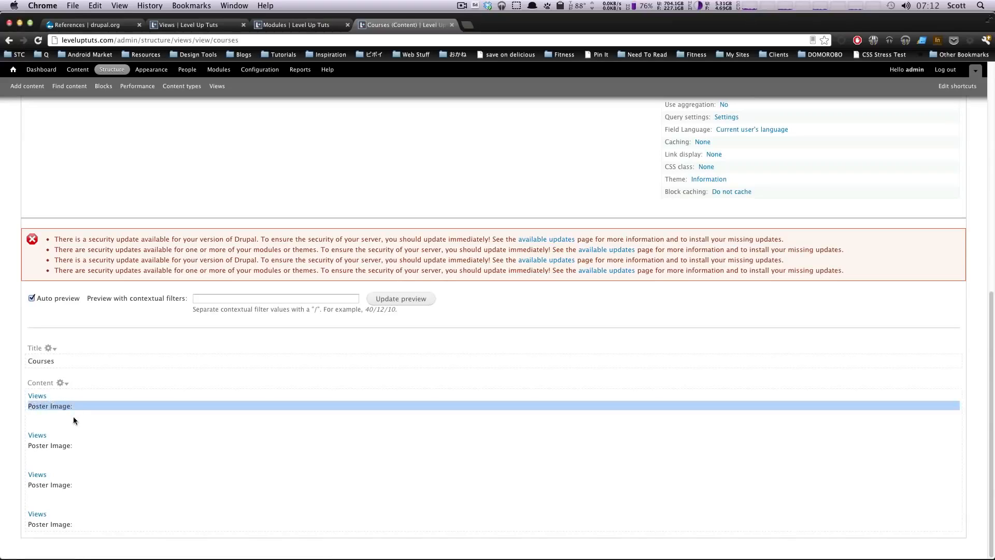
{"action": "left_click", "coordinate": [74, 413]}
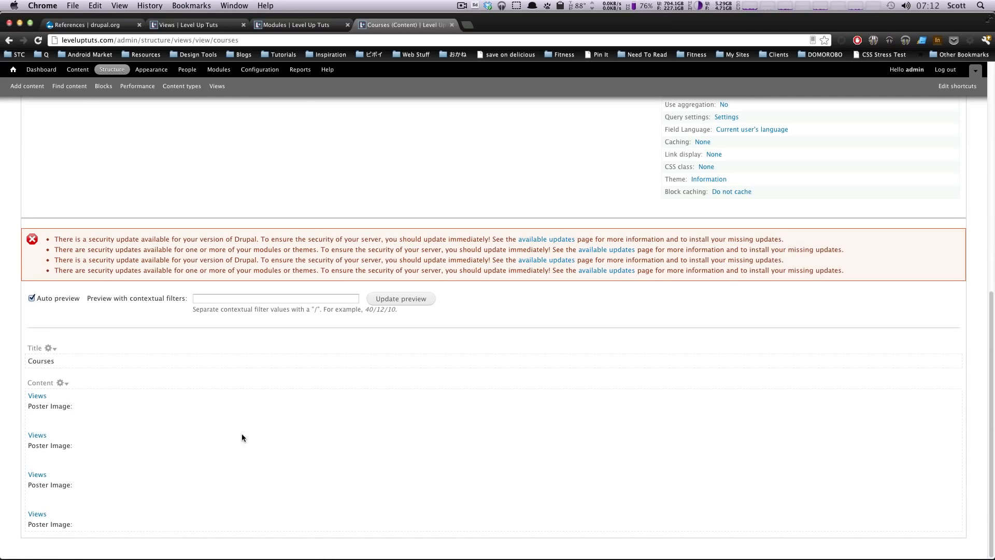
{"action": "scroll", "coordinate": [213, 446], "scroll_direction": "up", "scroll_amount": 8}
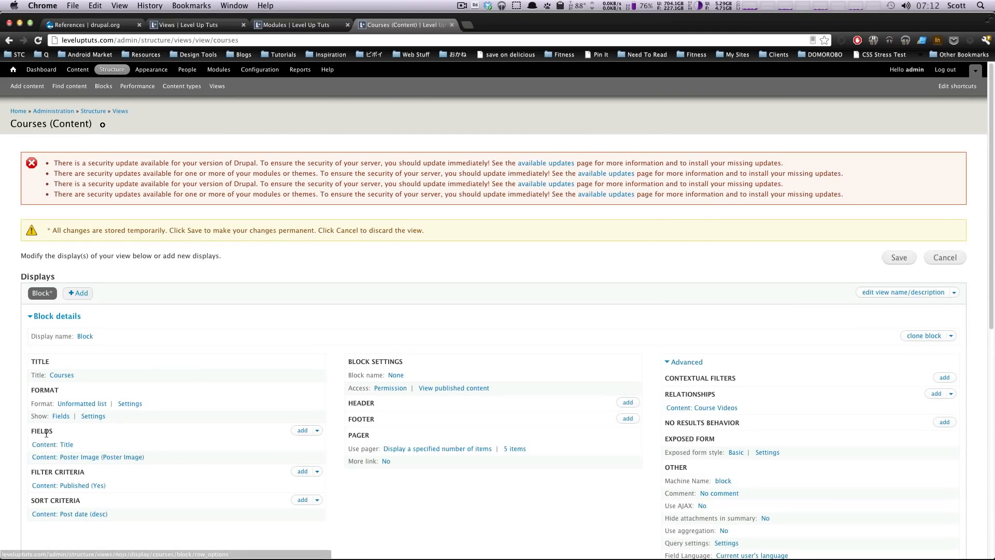
{"action": "left_click", "coordinate": [63, 444]}
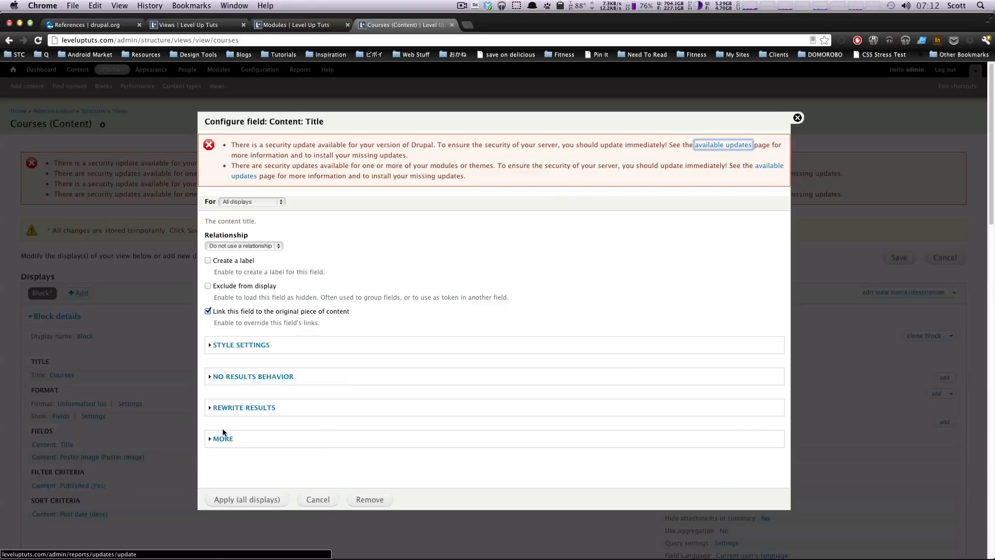
{"action": "left_click", "coordinate": [215, 246]}
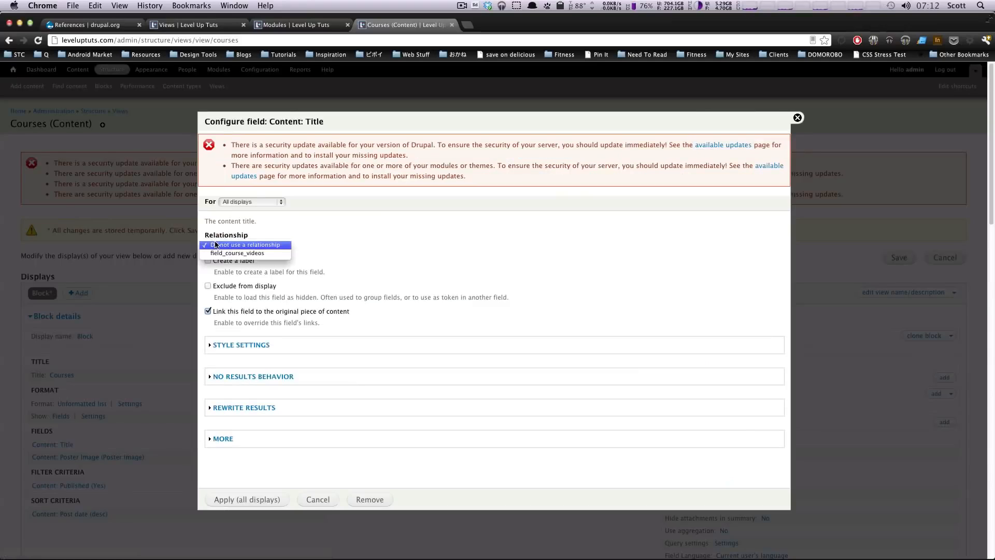
{"action": "left_click", "coordinate": [223, 253]}
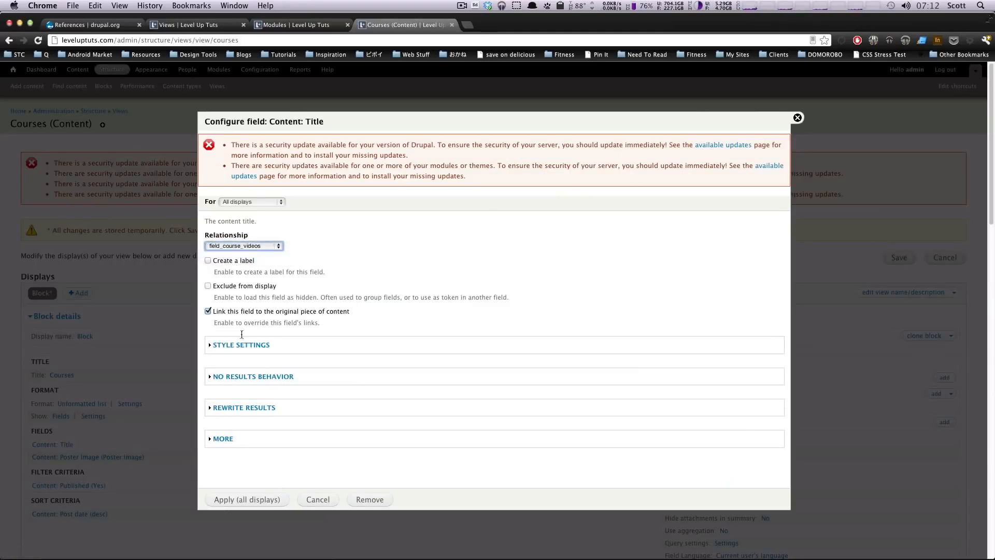
{"action": "left_click", "coordinate": [265, 500]}
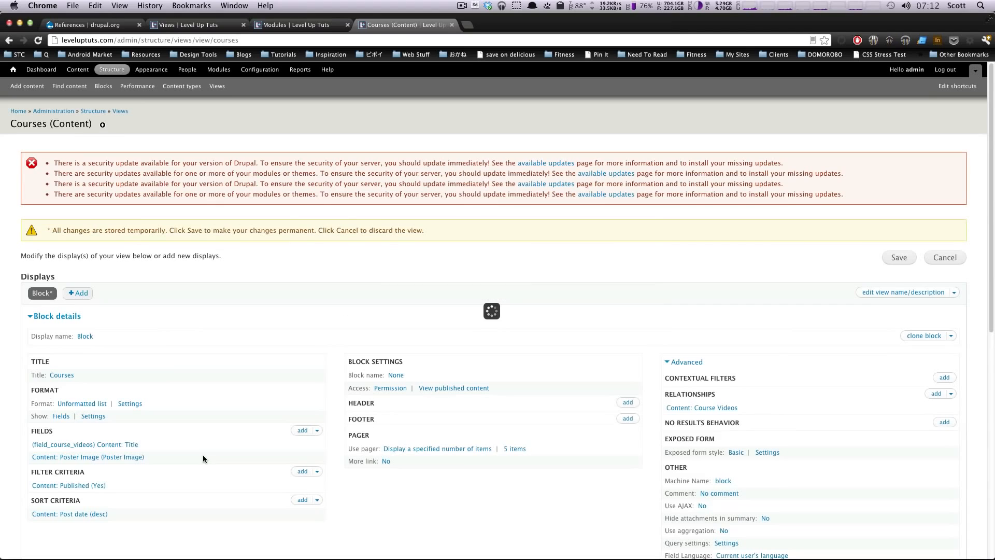
Set the Content: Poster Image field's relationship to field_course_videos and apply it to all displays.
{"action": "left_click", "coordinate": [65, 461]}
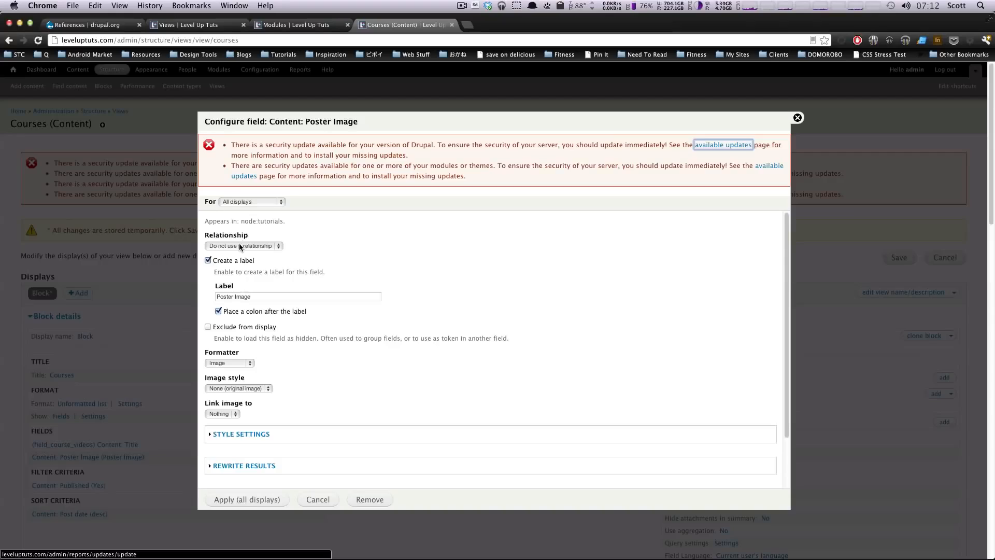
{"action": "left_click", "coordinate": [238, 245]}
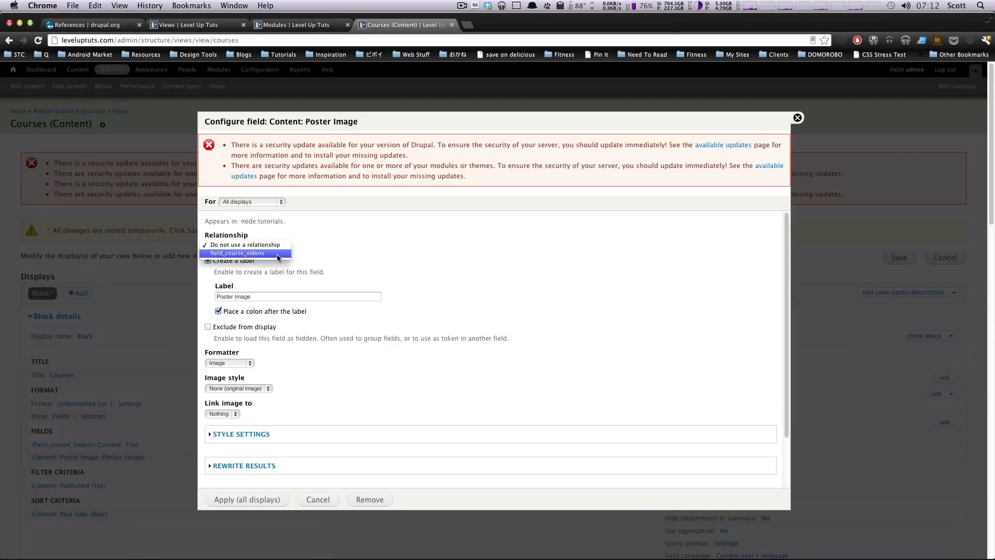
{"action": "left_click", "coordinate": [276, 254]}
{"action": "left_click", "coordinate": [246, 502]}
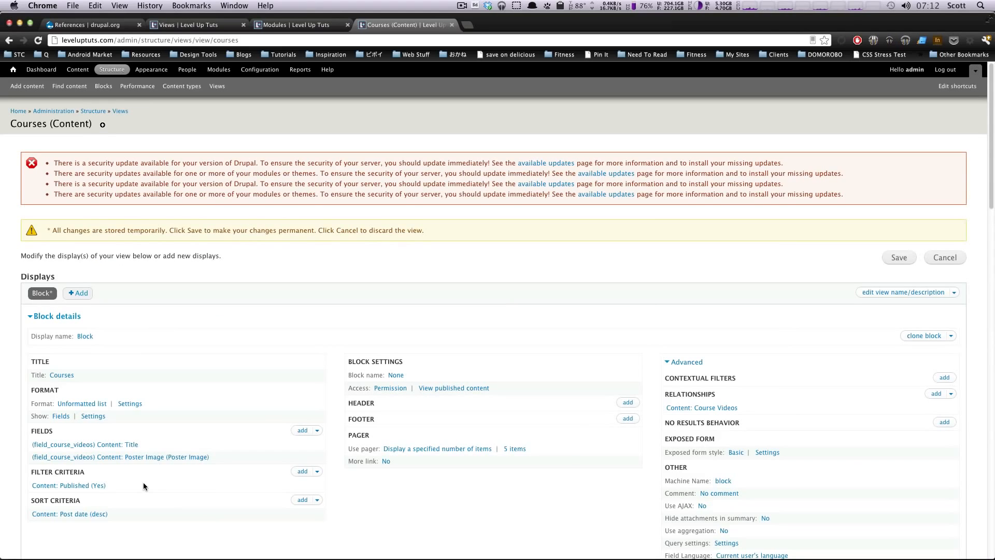
Examine the video titles and poster images in the Courses block preview against the view's field and relationship settings.
{"action": "scroll", "coordinate": [145, 478], "scroll_direction": "down", "scroll_amount": 6}
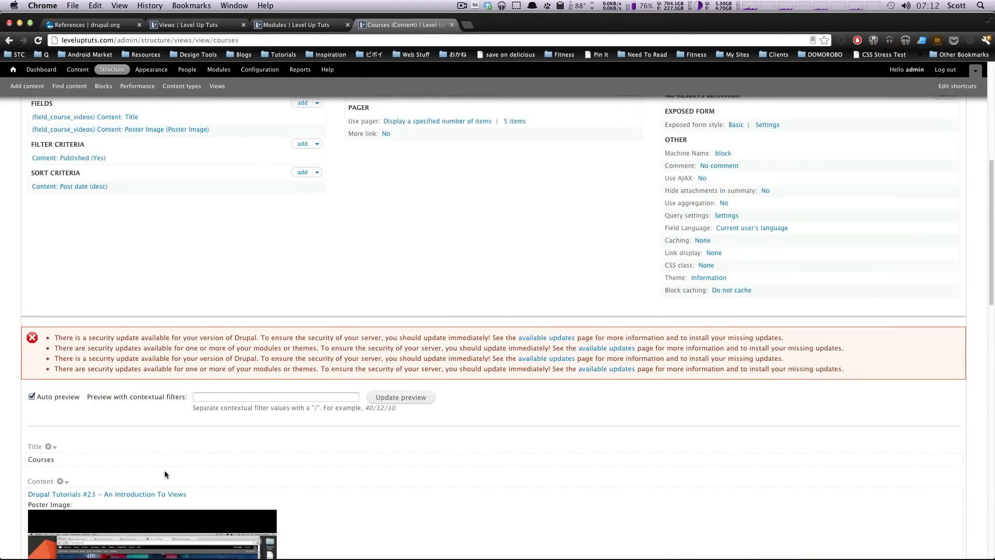
{"action": "scroll", "coordinate": [165, 473], "scroll_direction": "down", "scroll_amount": 5}
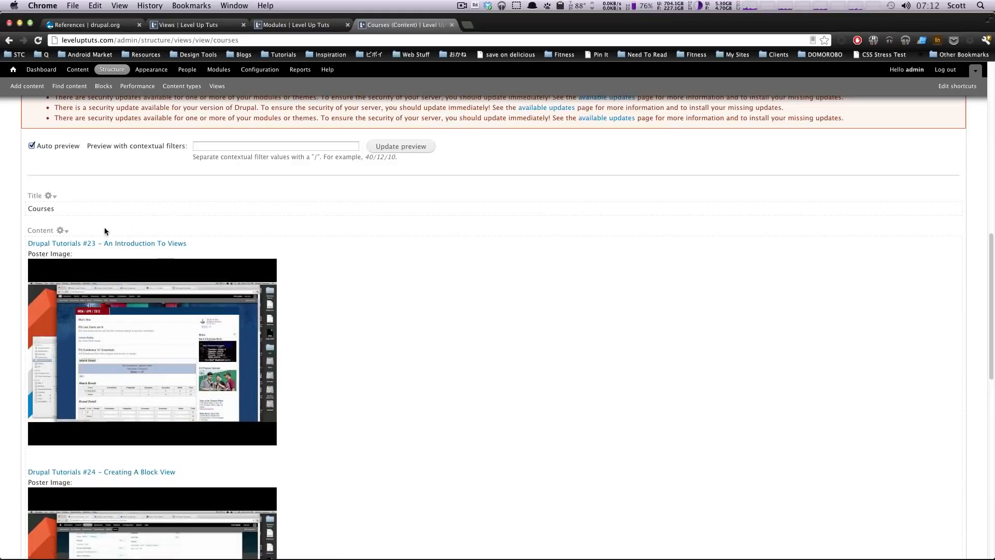
{"action": "scroll", "coordinate": [169, 374], "scroll_direction": "down", "scroll_amount": 2}
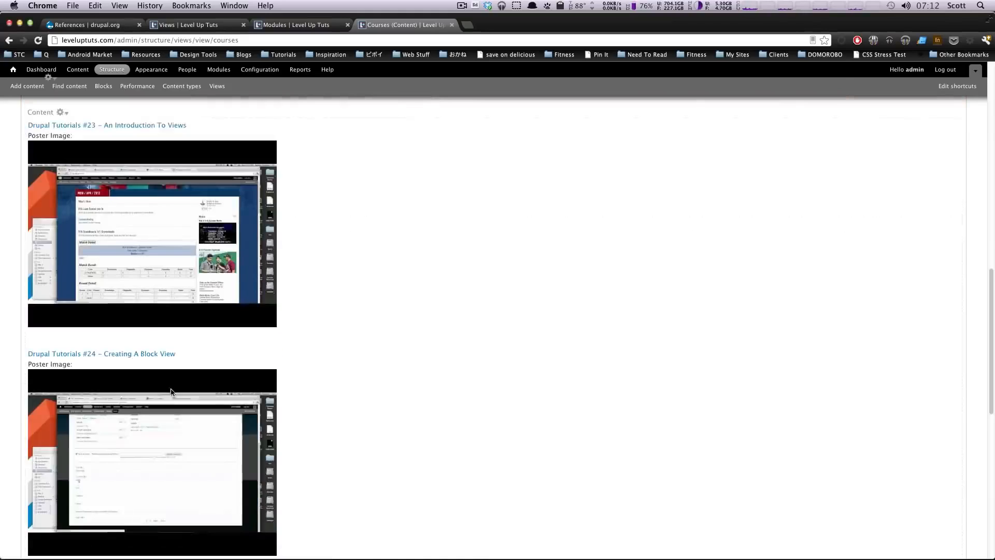
{"action": "scroll", "coordinate": [172, 397], "scroll_direction": "down", "scroll_amount": 5}
{"action": "scroll", "coordinate": [173, 394], "scroll_direction": "down", "scroll_amount": 3}
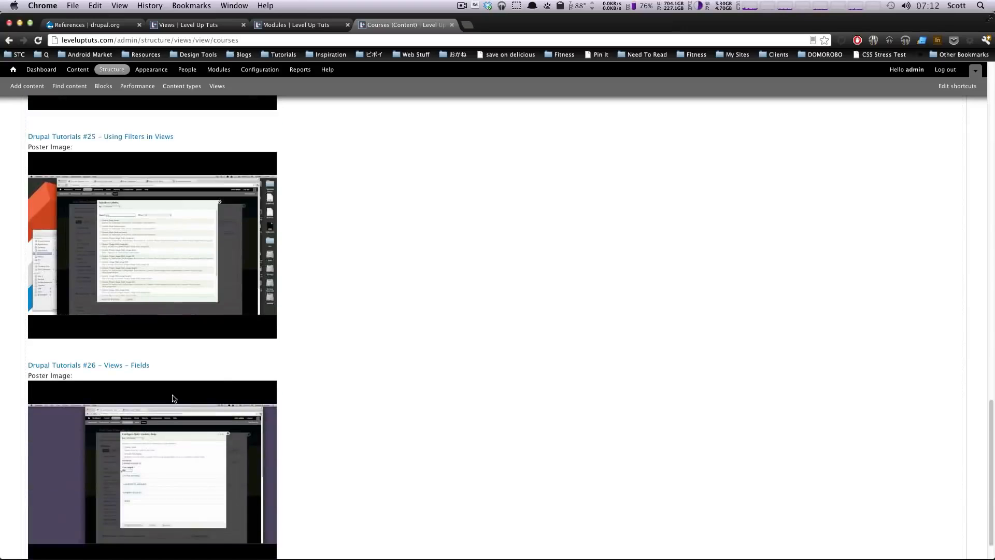
{"action": "scroll", "coordinate": [172, 396], "scroll_direction": "down", "scroll_amount": 1}
{"action": "scroll", "coordinate": [181, 394], "scroll_direction": "up", "scroll_amount": 6}
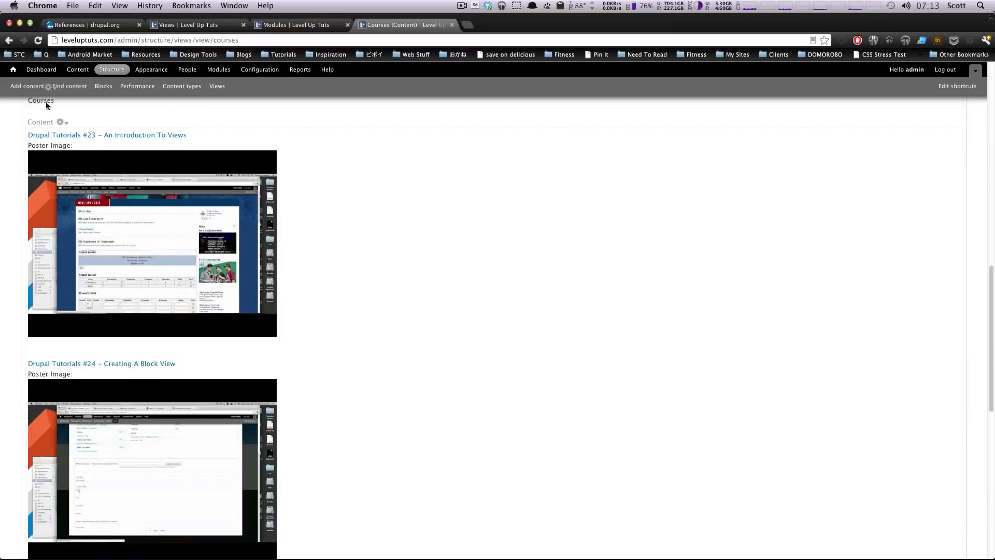
{"action": "scroll", "coordinate": [415, 206], "scroll_direction": "up", "scroll_amount": 7}
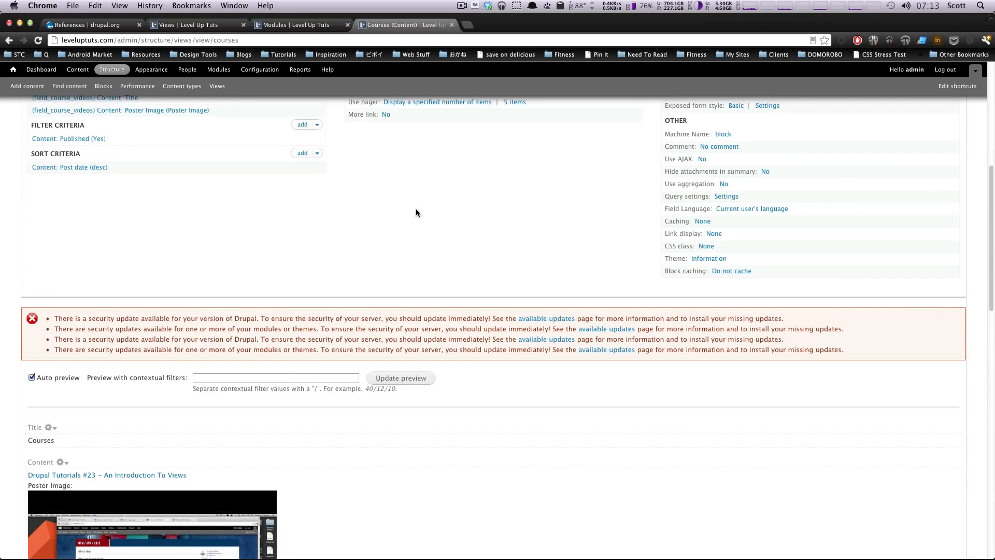
{"action": "scroll", "coordinate": [416, 208], "scroll_direction": "up", "scroll_amount": 7}
{"action": "scroll", "coordinate": [416, 208], "scroll_direction": "down", "scroll_amount": 3}
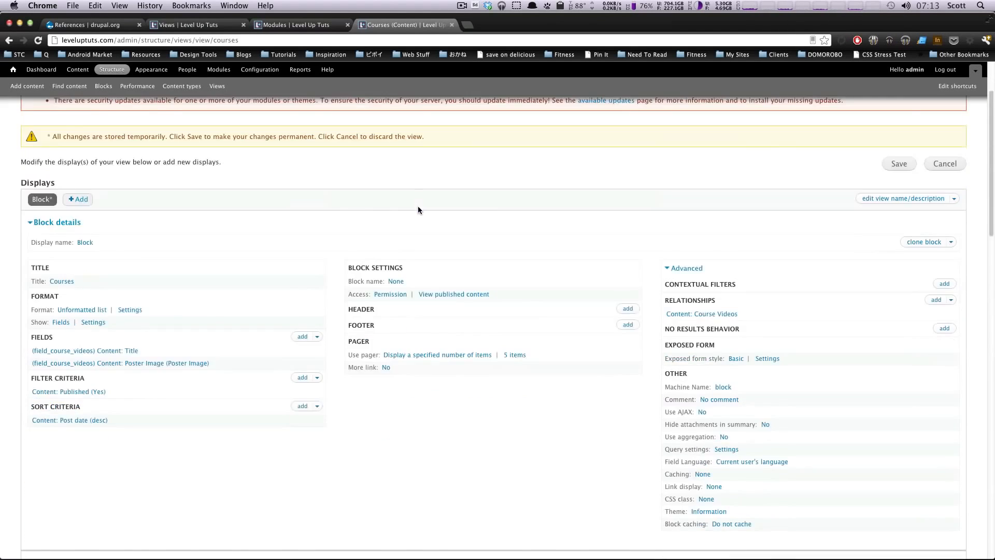
{"action": "scroll", "coordinate": [357, 222], "scroll_direction": "down", "scroll_amount": 10}
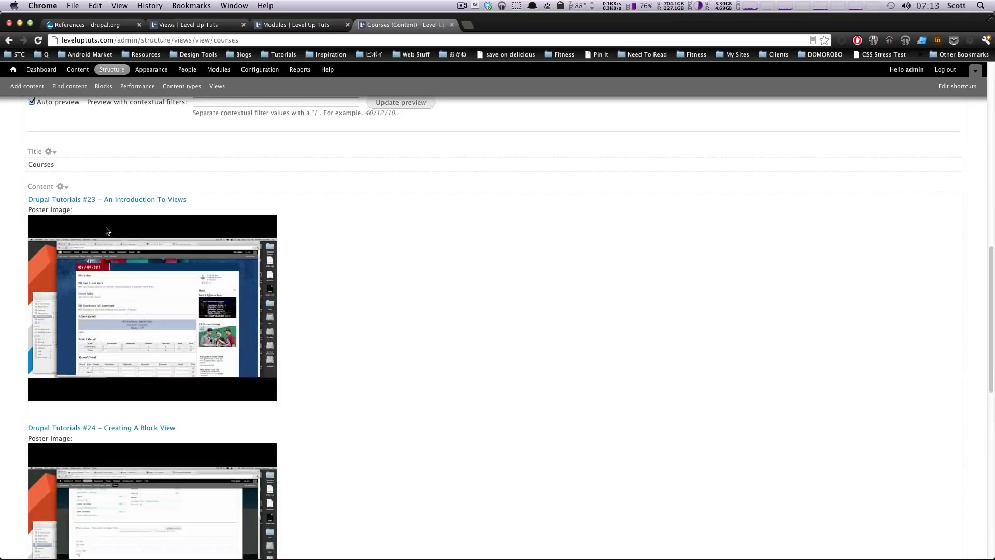
{"action": "left_click_drag", "start_coordinate": [63, 210], "coordinate": [36, 209]}
{"action": "scroll", "coordinate": [145, 188], "scroll_direction": "up", "scroll_amount": 7}
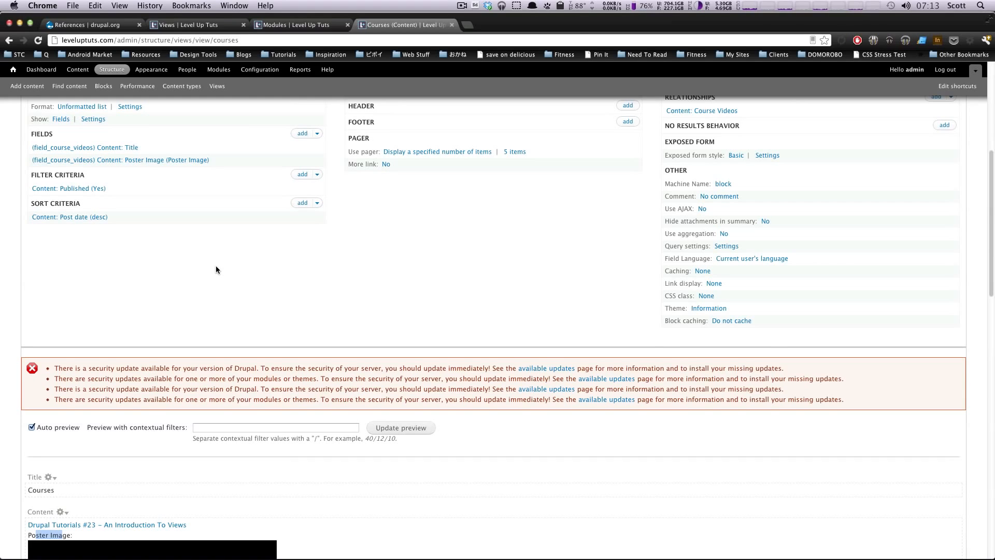
{"action": "scroll", "coordinate": [216, 265], "scroll_direction": "up", "scroll_amount": 4}
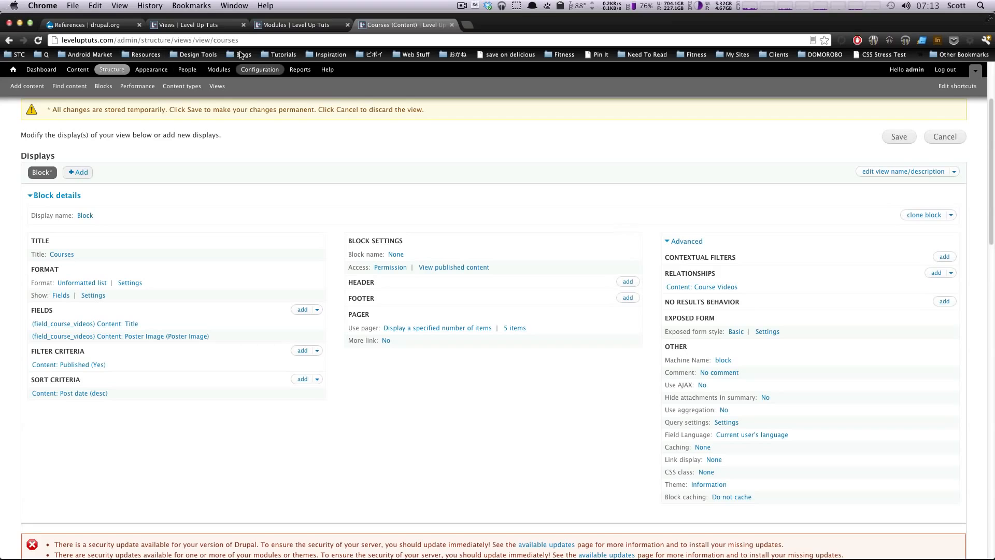
{"action": "scroll", "coordinate": [372, 315], "scroll_direction": "down", "scroll_amount": 3}
{"action": "scroll", "coordinate": [372, 315], "scroll_direction": "down", "scroll_amount": 4}
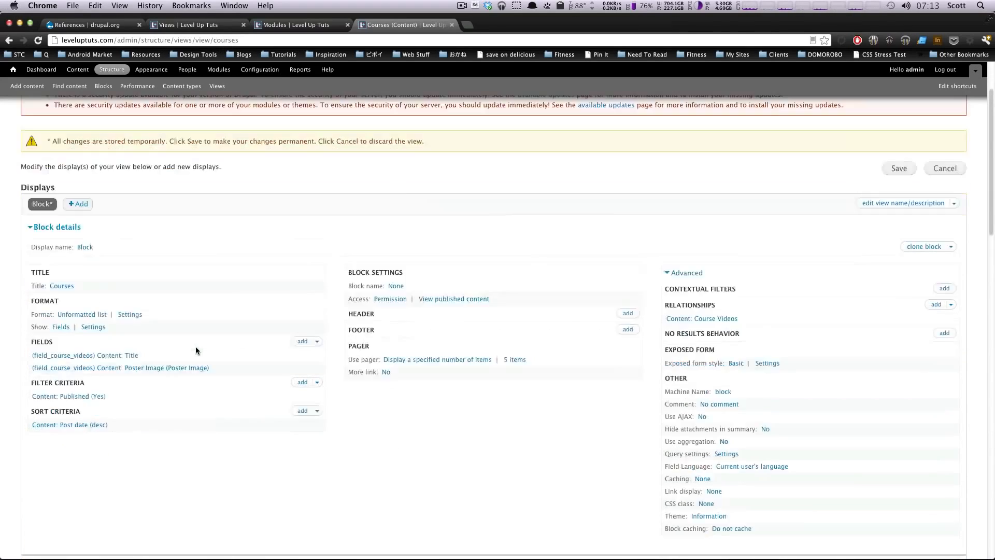
{"action": "scroll", "coordinate": [196, 347], "scroll_direction": "down", "scroll_amount": 8}
{"action": "scroll", "coordinate": [200, 347], "scroll_direction": "down", "scroll_amount": 2}
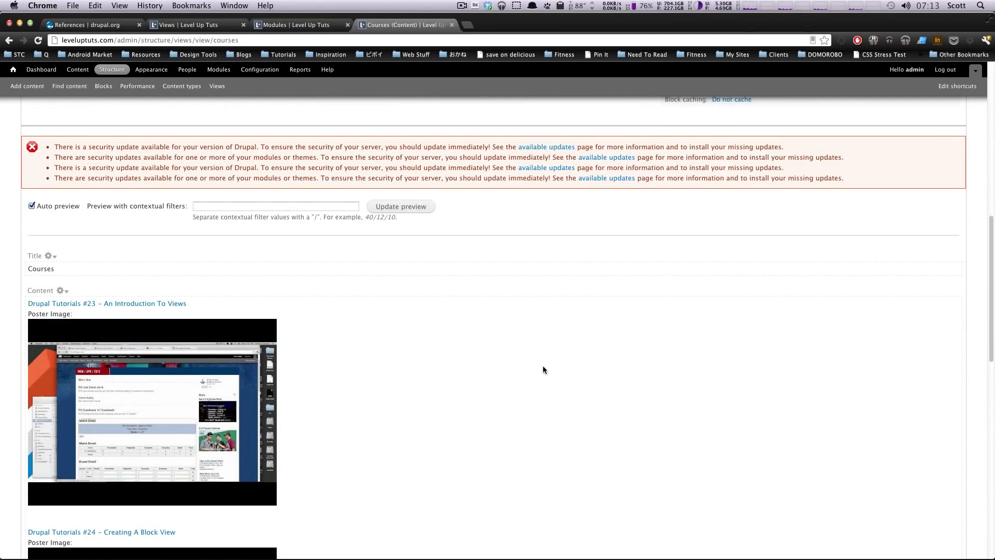
Find the Content: Nid filter criterion by searching for "ni" and add it to all displays.
{"action": "scroll", "coordinate": [542, 368], "scroll_direction": "up", "scroll_amount": 7}
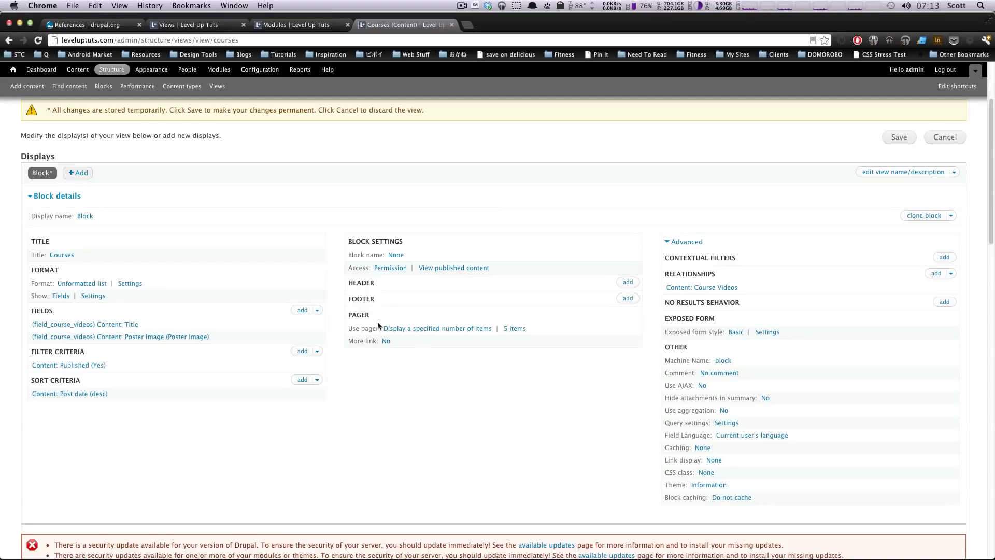
{"action": "left_click", "coordinate": [298, 353]}
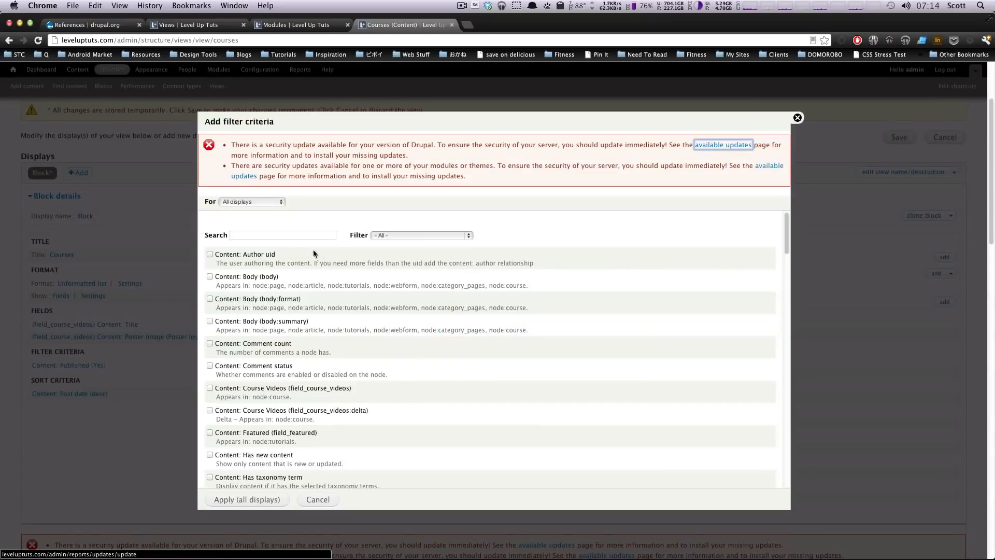
{"action": "left_click", "coordinate": [288, 235]}
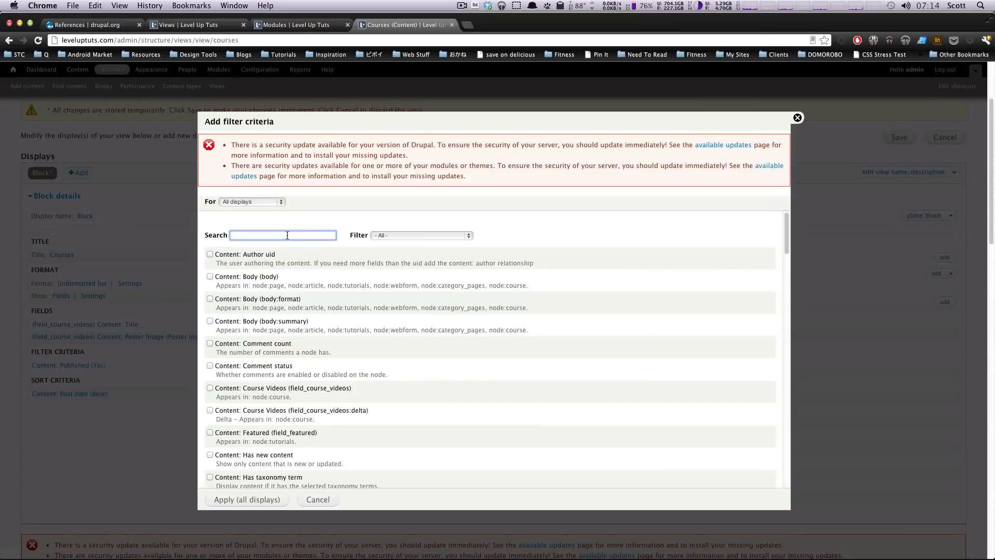
{"action": "type", "text": "ni"}
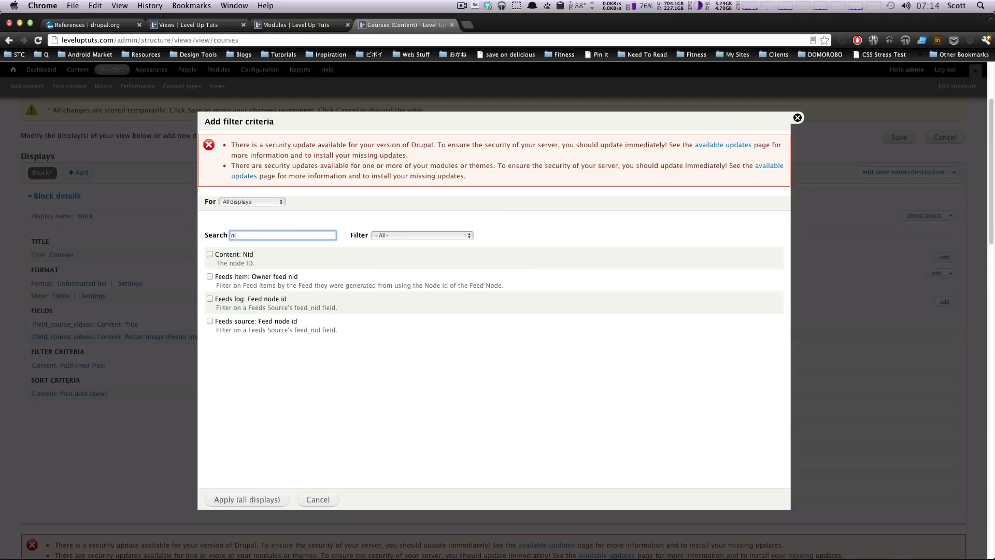
{"action": "left_click", "coordinate": [210, 254]}
{"action": "left_click", "coordinate": [259, 500]}
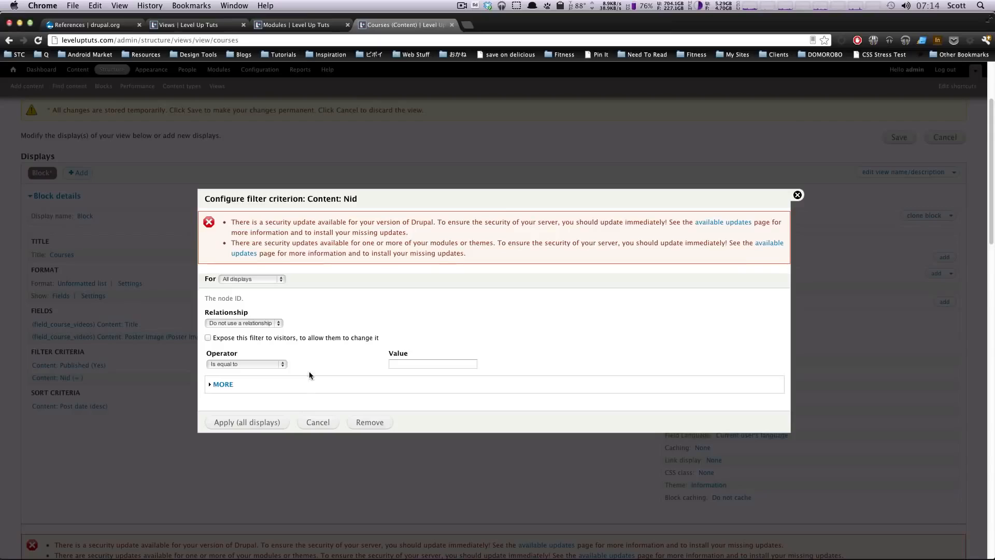
Check the Views course page, and set the Content: Nid filter to is equal to 581 for all displays.
{"action": "left_click", "coordinate": [411, 362]}
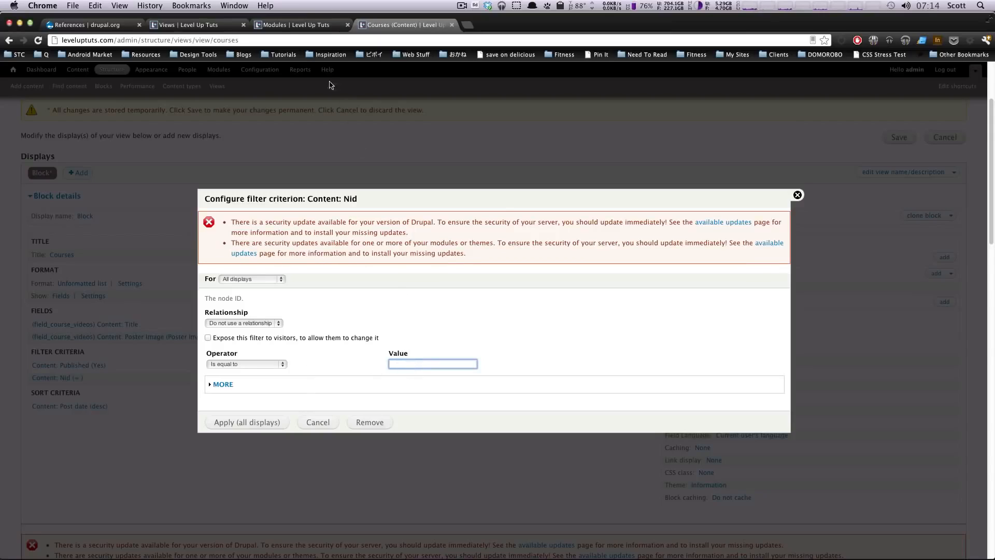
{"action": "left_click", "coordinate": [217, 25]}
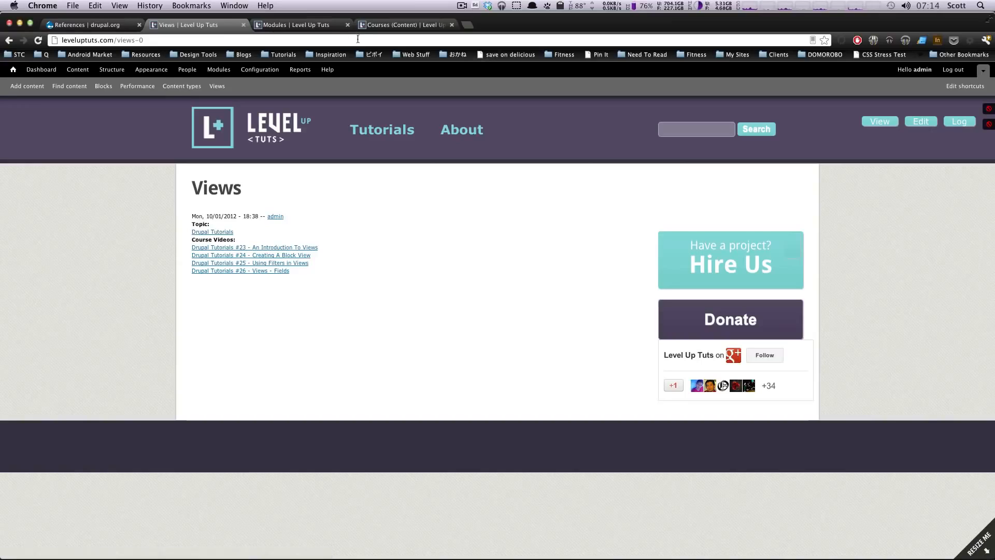
{"action": "left_click", "coordinate": [399, 27]}
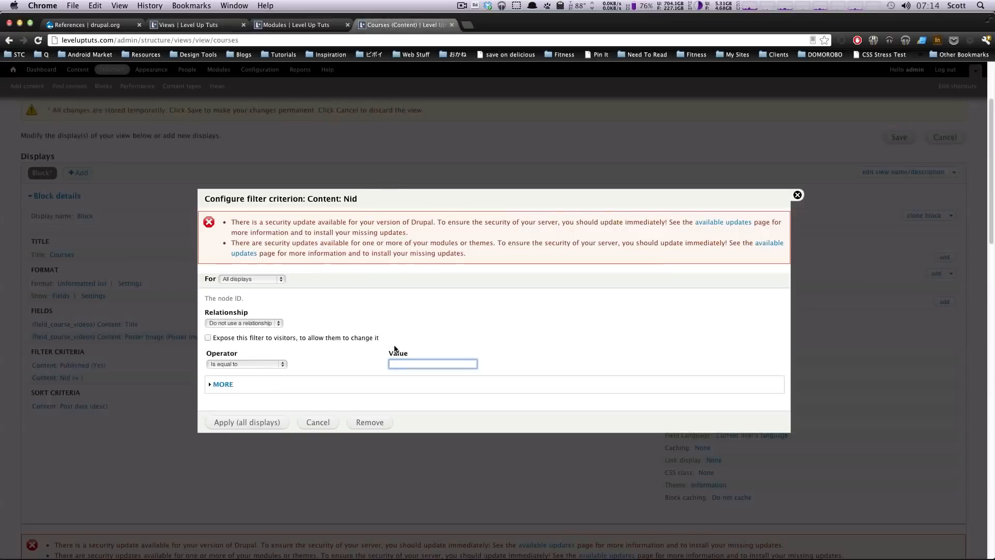
{"action": "type", "text": "581"}
{"action": "left_click", "coordinate": [235, 422]}
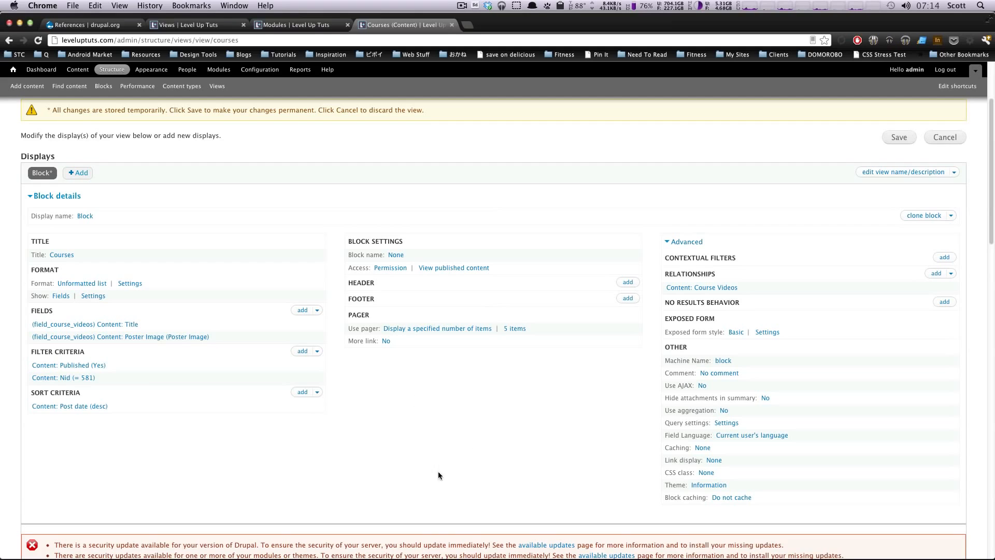
Review the block preview with the Nid filter applied, checking which referenced course videos and poster images are listed.
{"action": "scroll", "coordinate": [551, 389], "scroll_direction": "down", "scroll_amount": 10}
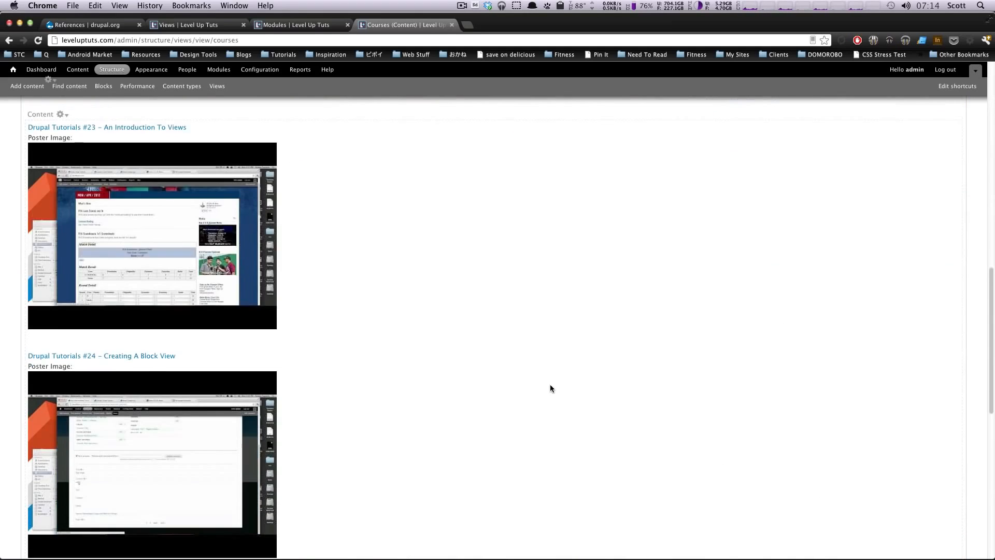
{"action": "scroll", "coordinate": [549, 388], "scroll_direction": "up", "scroll_amount": 8}
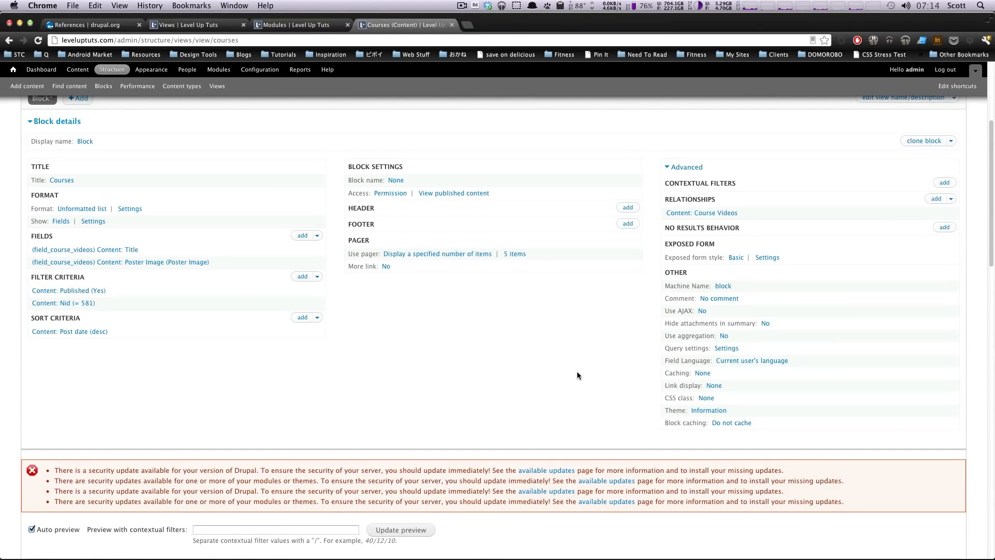
{"action": "scroll", "coordinate": [575, 373], "scroll_direction": "down", "scroll_amount": 3}
{"action": "scroll", "coordinate": [114, 161], "scroll_direction": "up", "scroll_amount": 2}
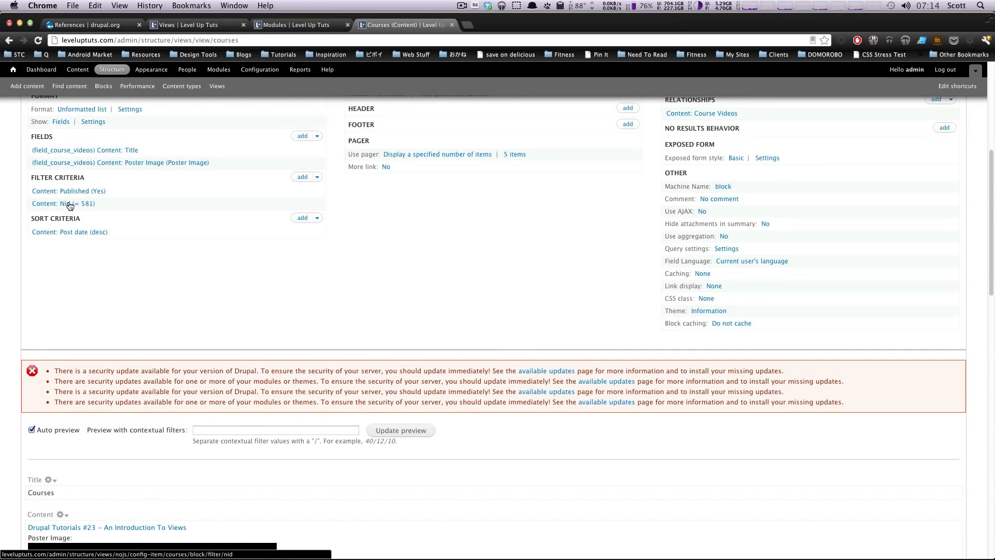
{"action": "scroll", "coordinate": [152, 241], "scroll_direction": "down", "scroll_amount": 15}
{"action": "scroll", "coordinate": [154, 258], "scroll_direction": "down", "scroll_amount": 4}
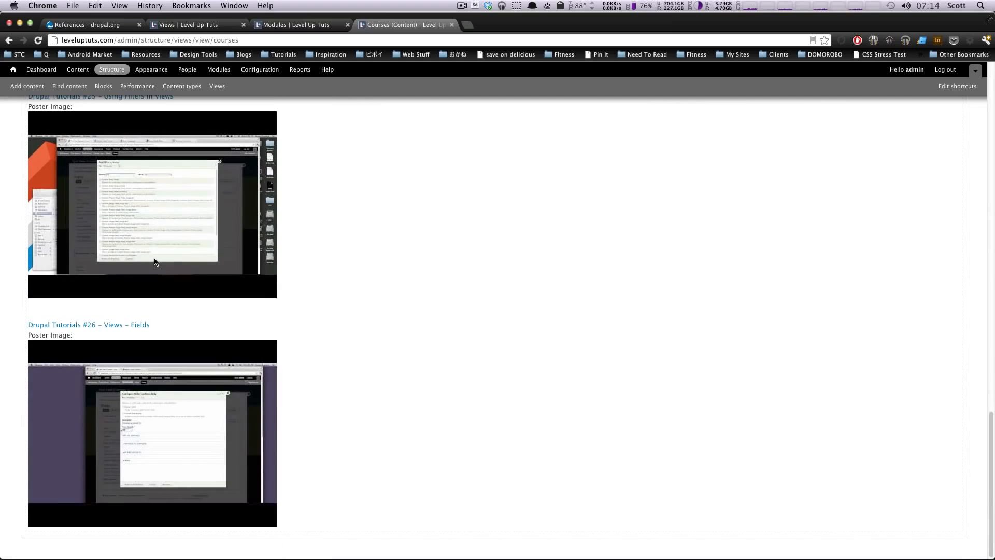
{"action": "scroll", "coordinate": [154, 262], "scroll_direction": "up", "scroll_amount": 20}
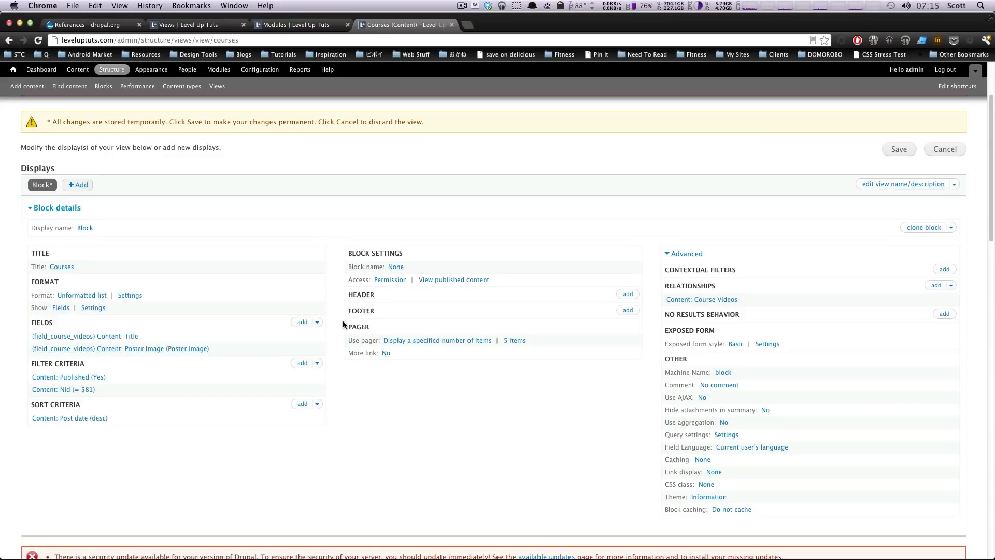
{"action": "scroll", "coordinate": [331, 324], "scroll_direction": "down", "scroll_amount": 8}
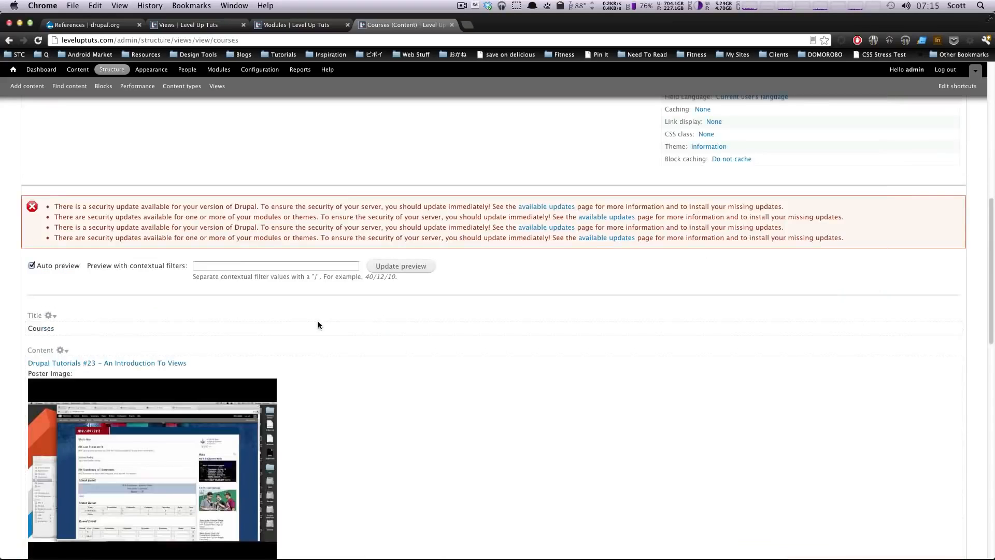